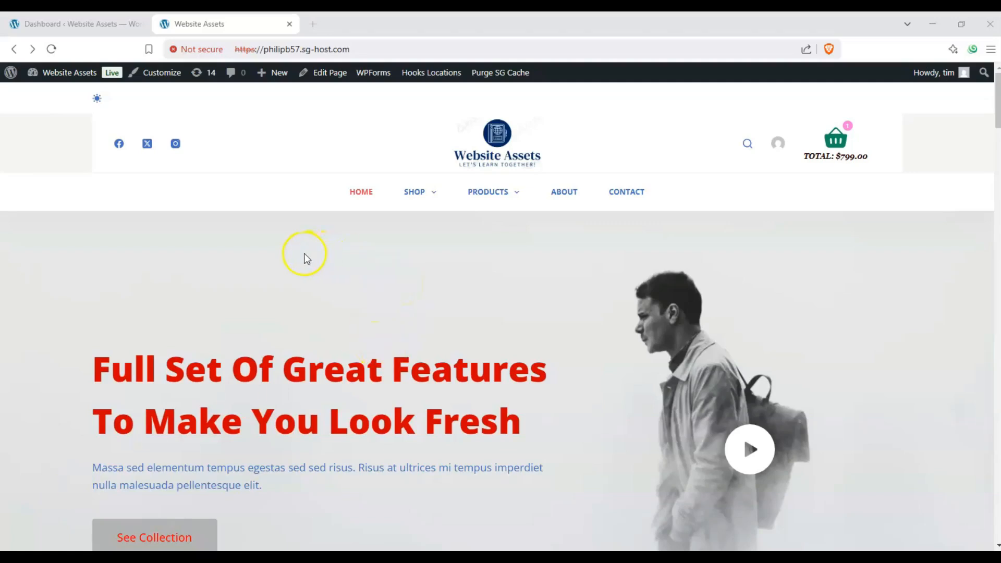
scroll(217, 233, down, 1)
scroll(218, 233, up, 1)
scroll(470, 283, down, 1)
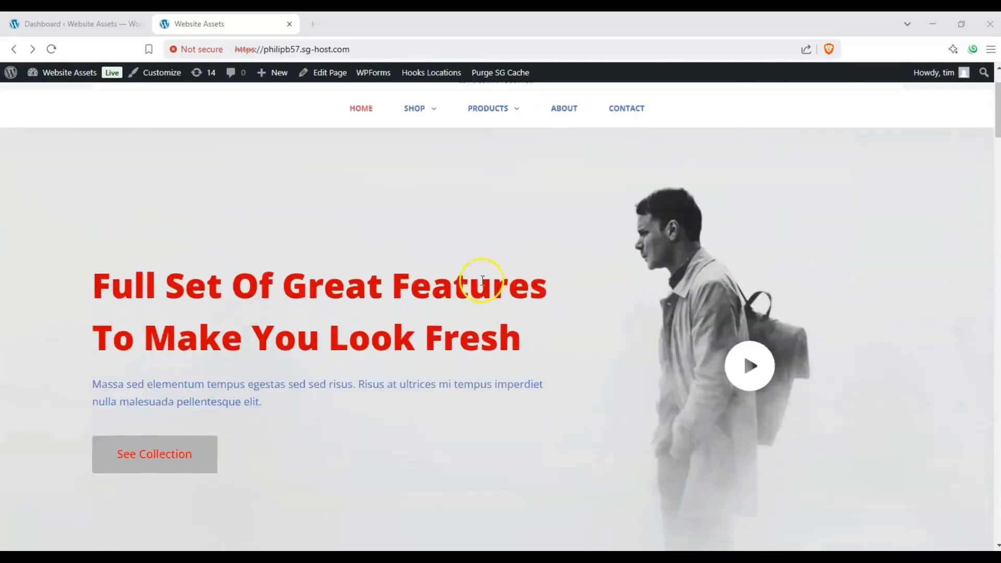
scroll(480, 286, up, 1)
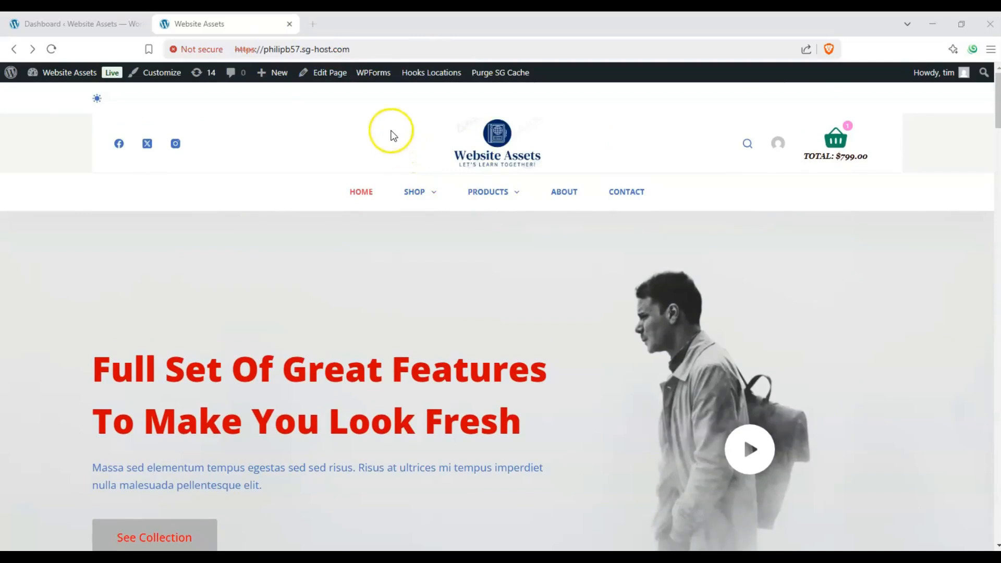
mouse_move(272, 76)
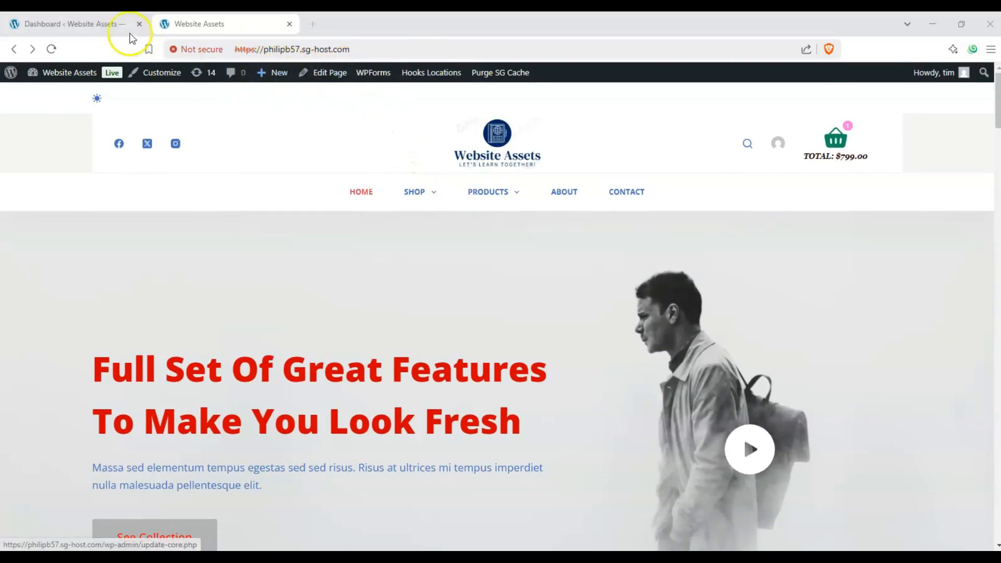
- Go to the WordPress dashboard and start a new page
click(107, 29)
drag(206, 108, 110, 114)
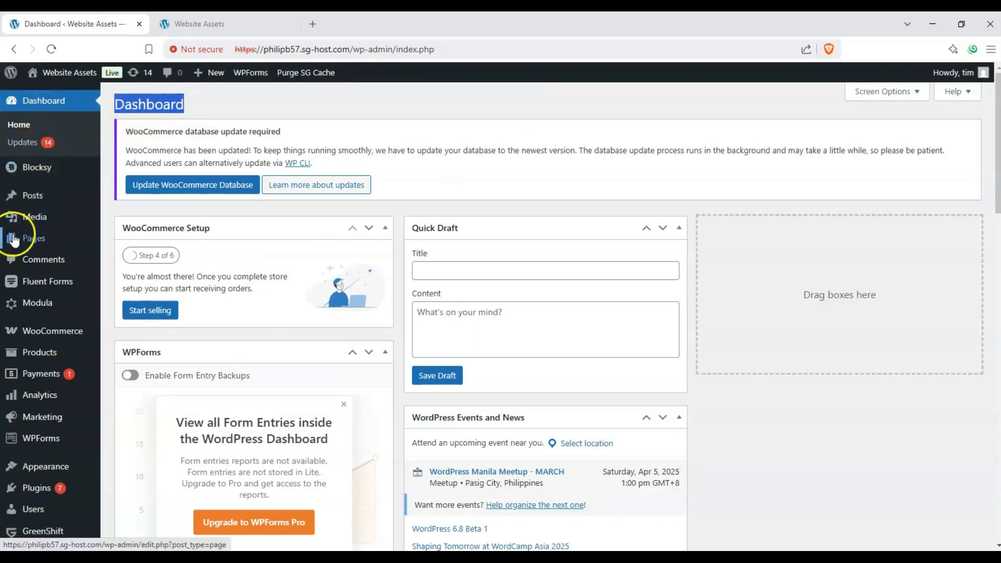
mouse_move(14, 240)
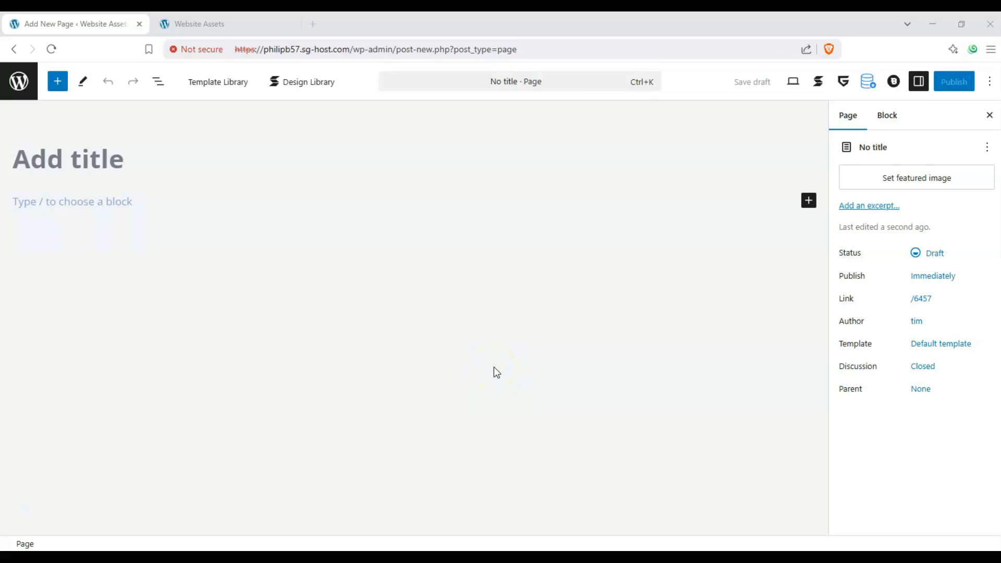
click(529, 357)
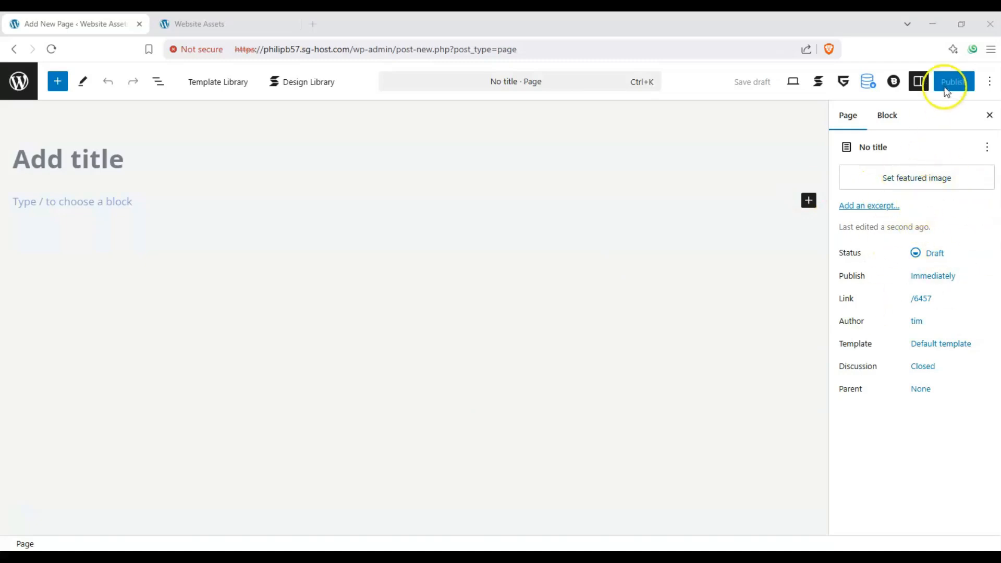
- Show the block settings and title the new page "Stackable Hero test"
click(917, 84)
click(917, 82)
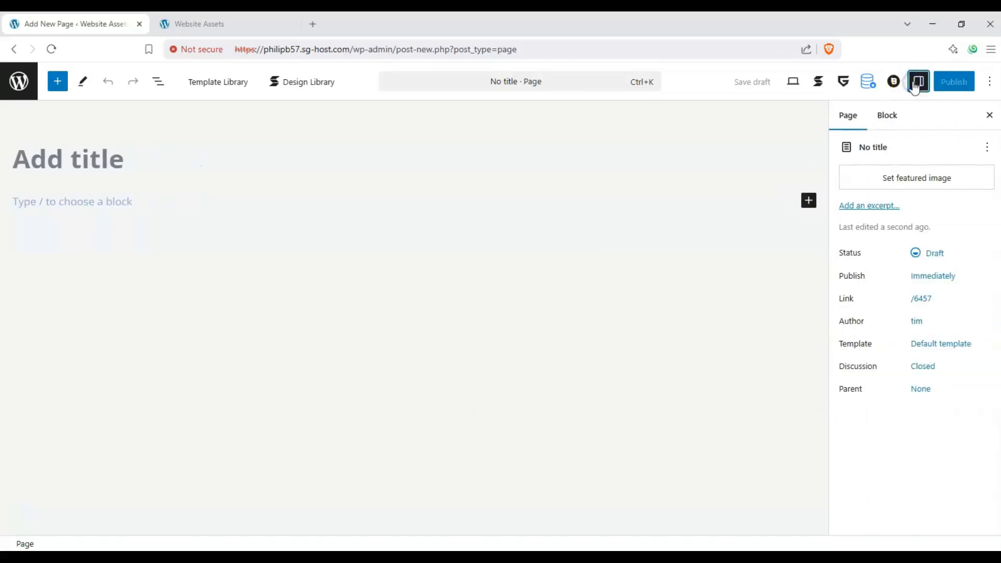
click(885, 116)
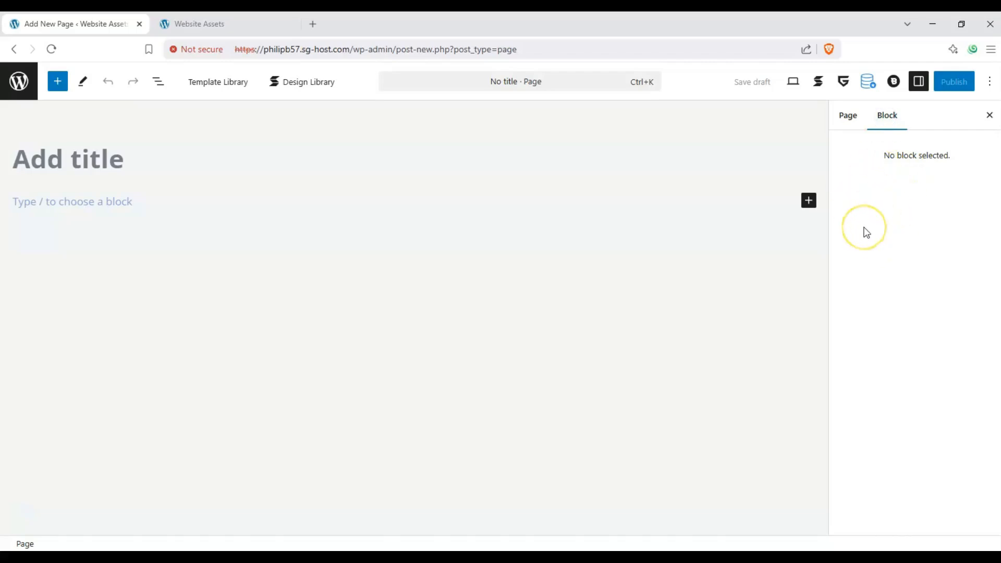
click(102, 158)
text(St)
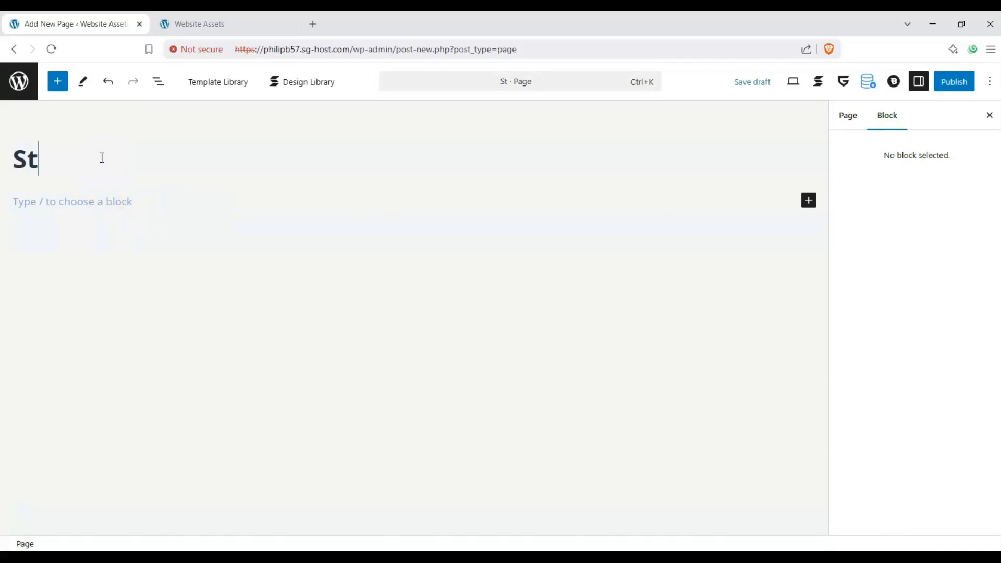
text(ackable Hero test)
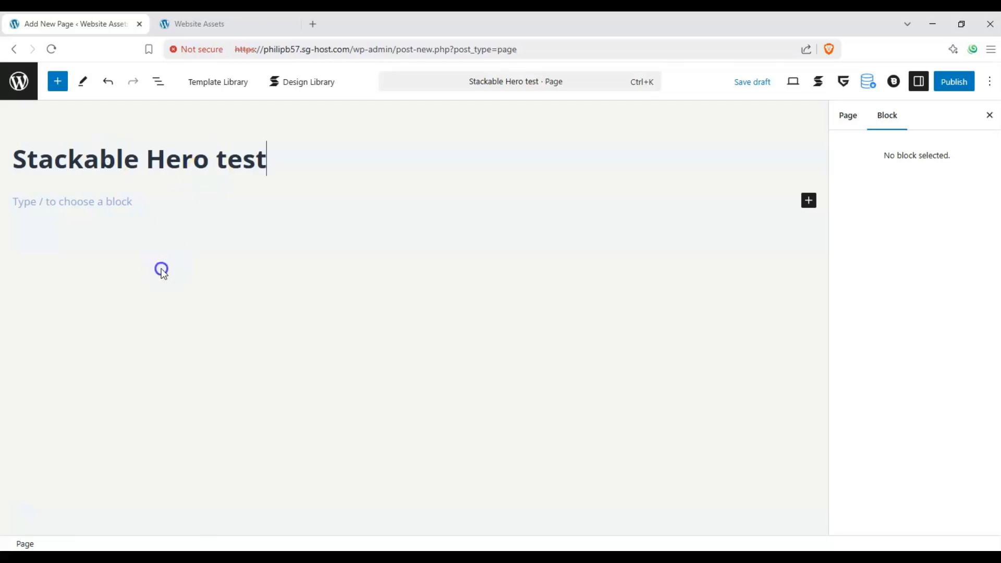
- Insert a Stackable Hero block directly below the page title
click(162, 272)
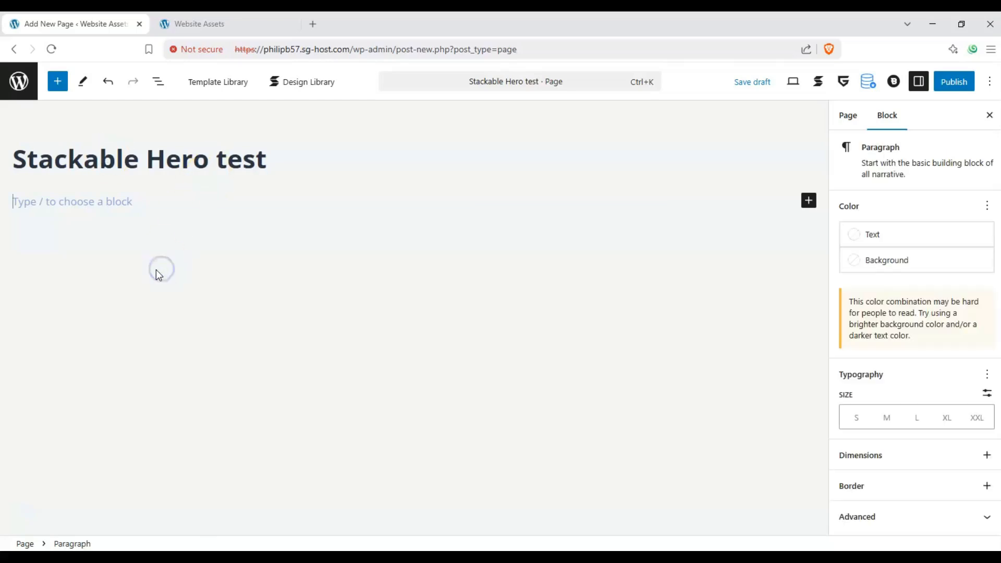
click(58, 81)
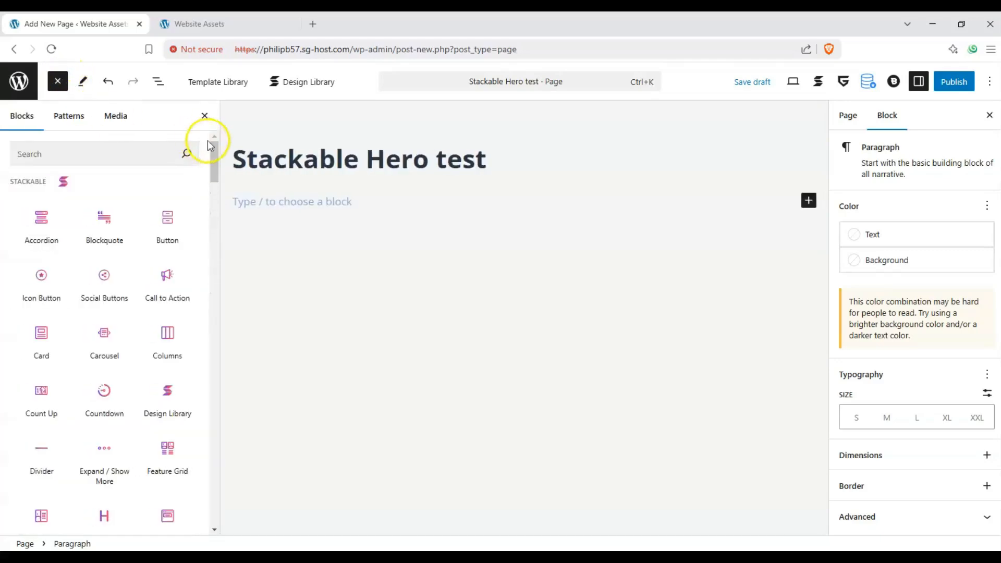
mouse_move(215, 151)
mouse_down()
mouse_move(212, 160)
mouse_move(216, 139)
mouse_up()
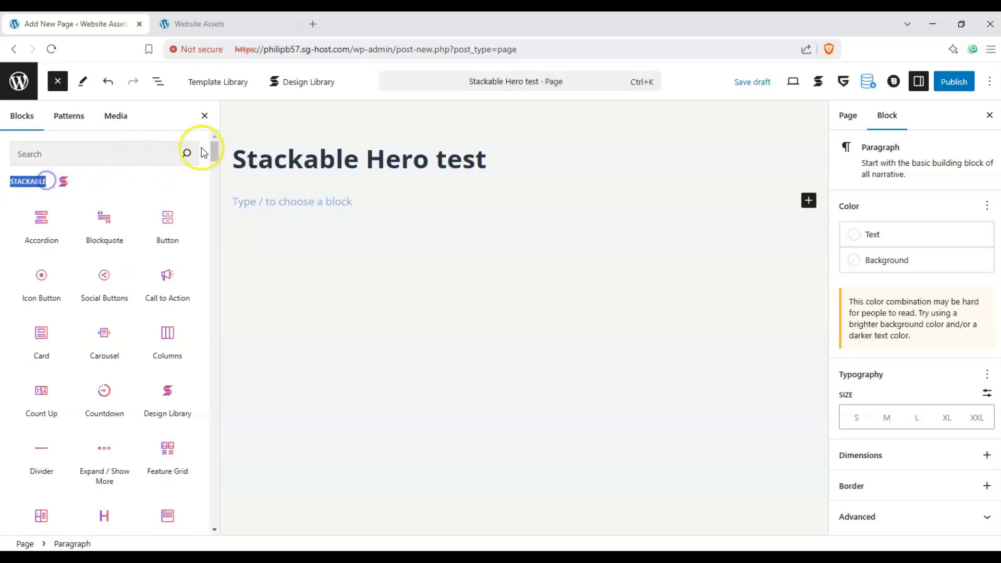
drag(215, 151, 214, 160)
mouse_move(168, 311)
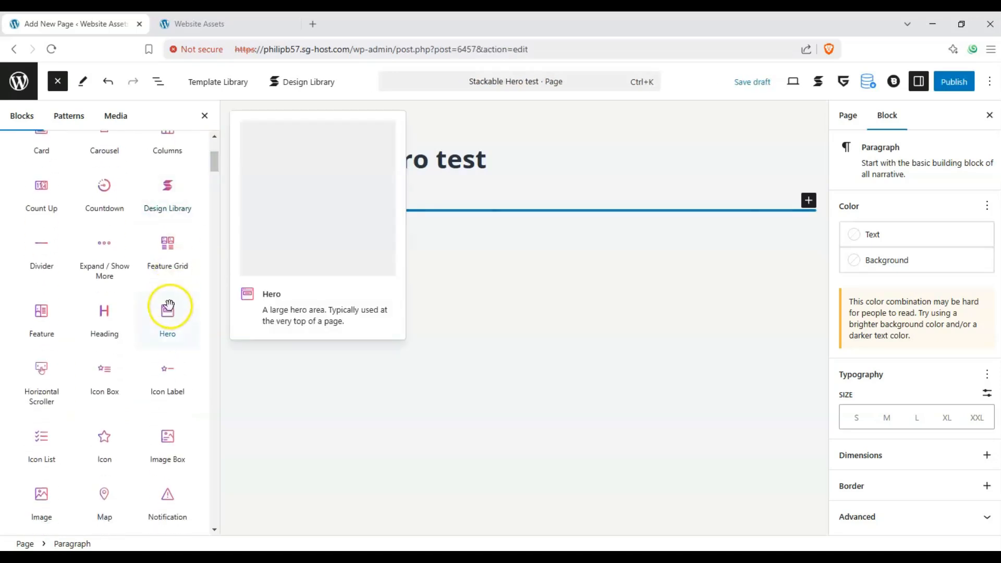
drag(168, 306, 311, 222)
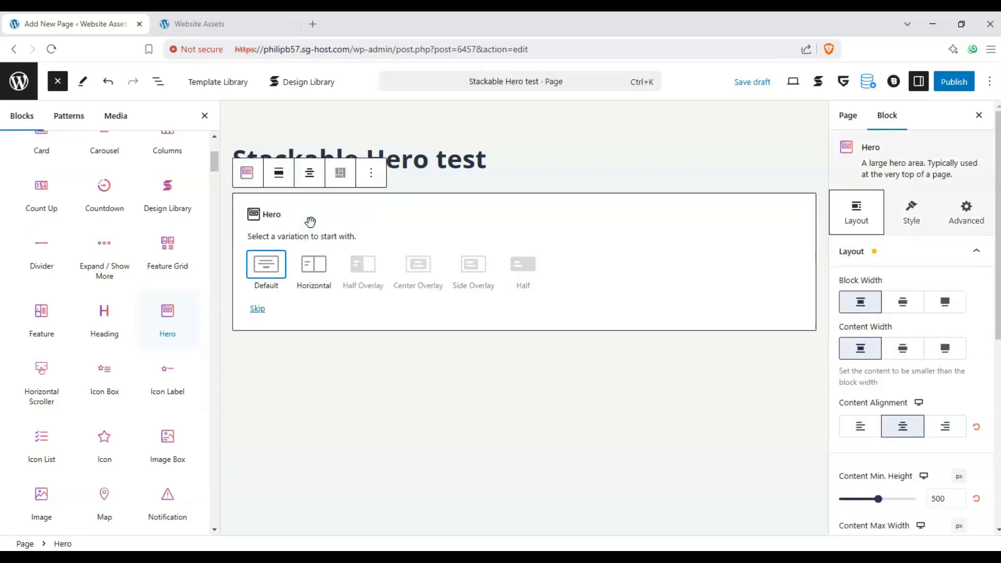
- Start the Hero block from the Default variation and close the block inserter
click(340, 271)
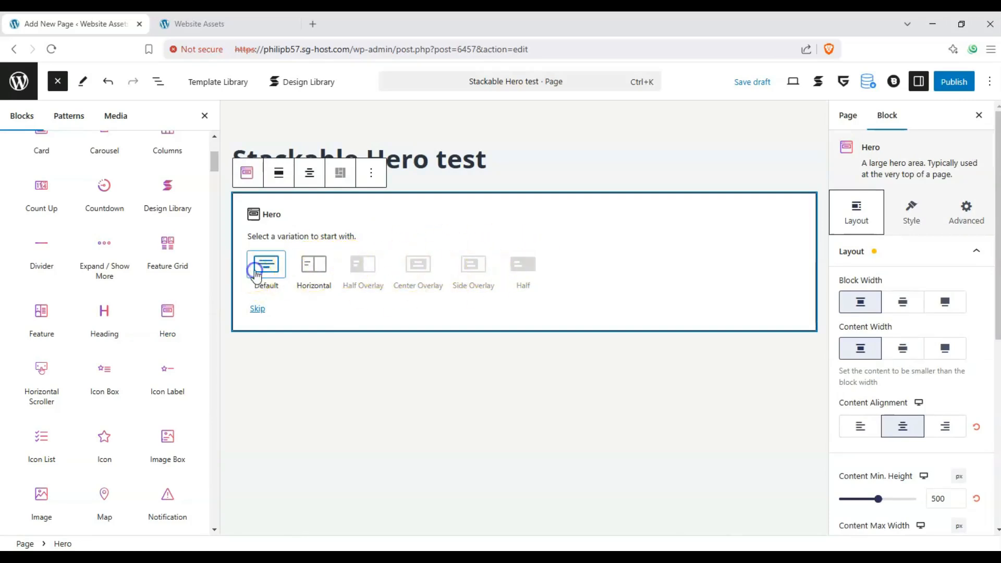
click(278, 277)
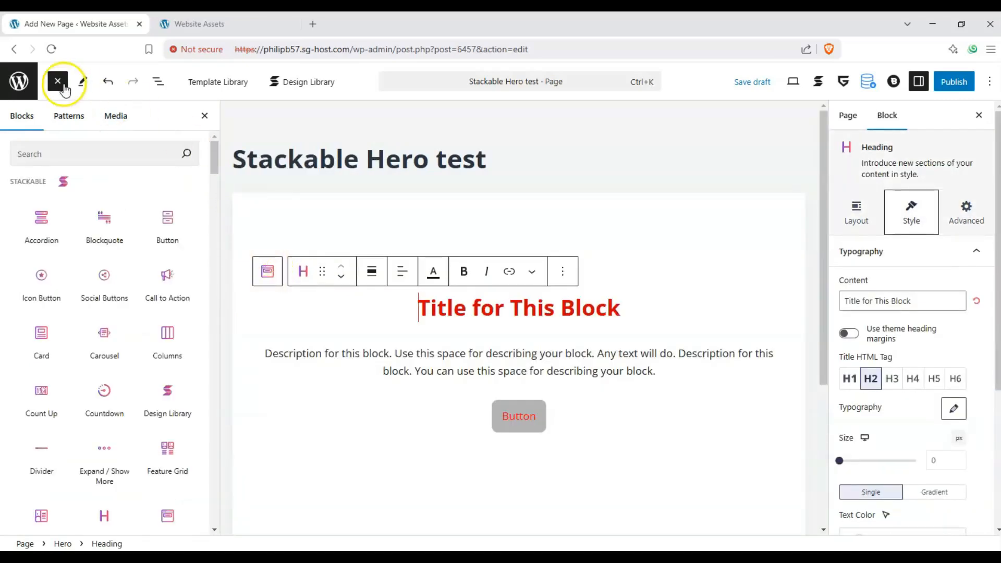
click(58, 83)
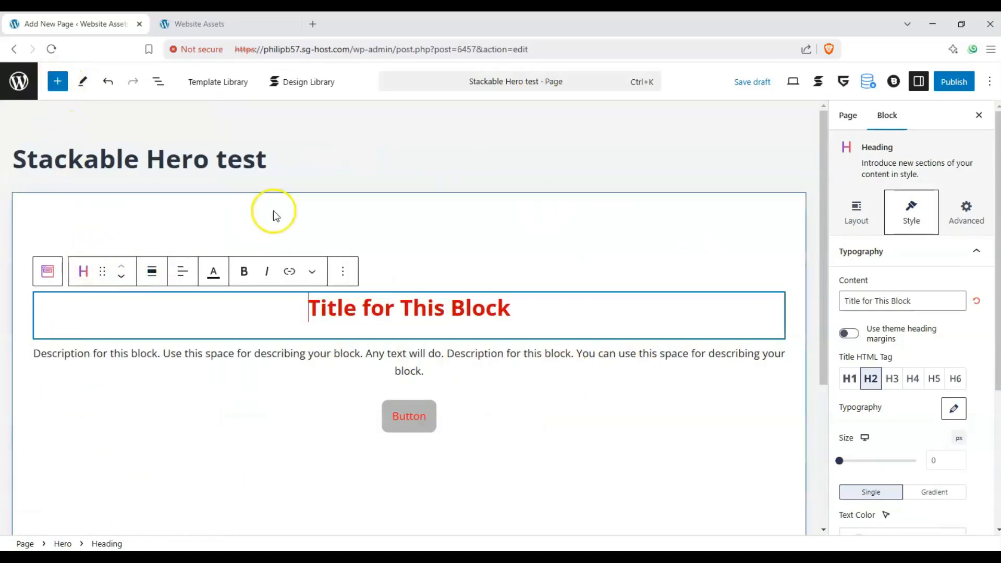
- Examine the default Hero block's title, description and button, and compare it with the hero section on the live home page
scroll(275, 214, down, 1)
scroll(274, 215, up, 1)
click(340, 188)
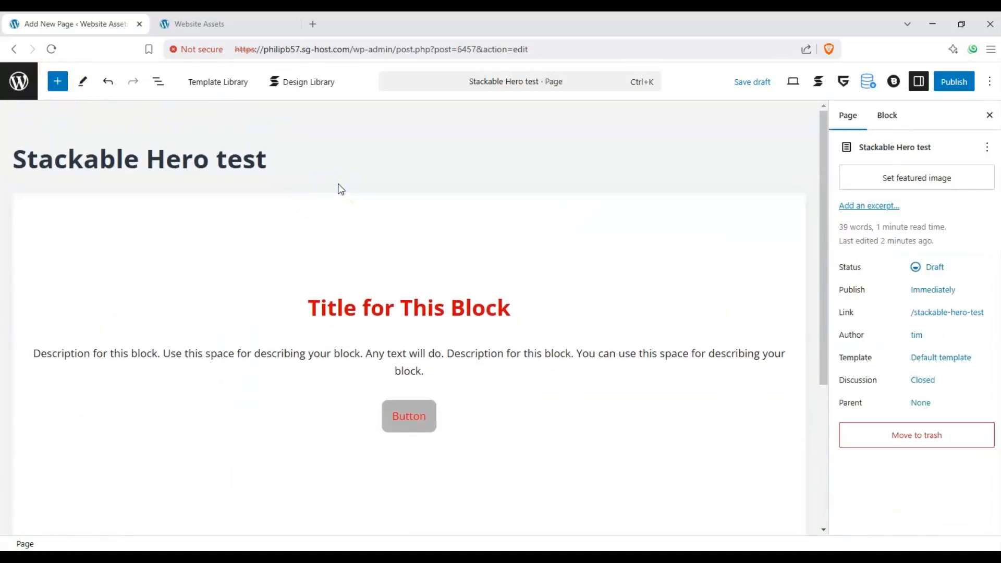
scroll(328, 189, down, 1)
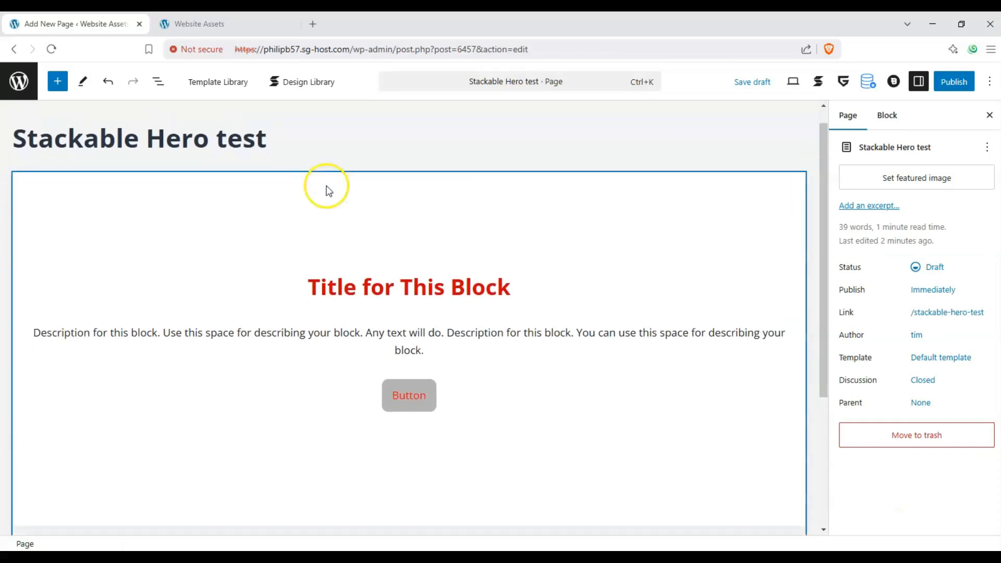
scroll(320, 191, up, 1)
scroll(297, 196, down, 1)
scroll(297, 196, up, 1)
scroll(300, 201, down, 1)
scroll(298, 203, down, 1)
scroll(298, 201, up, 1)
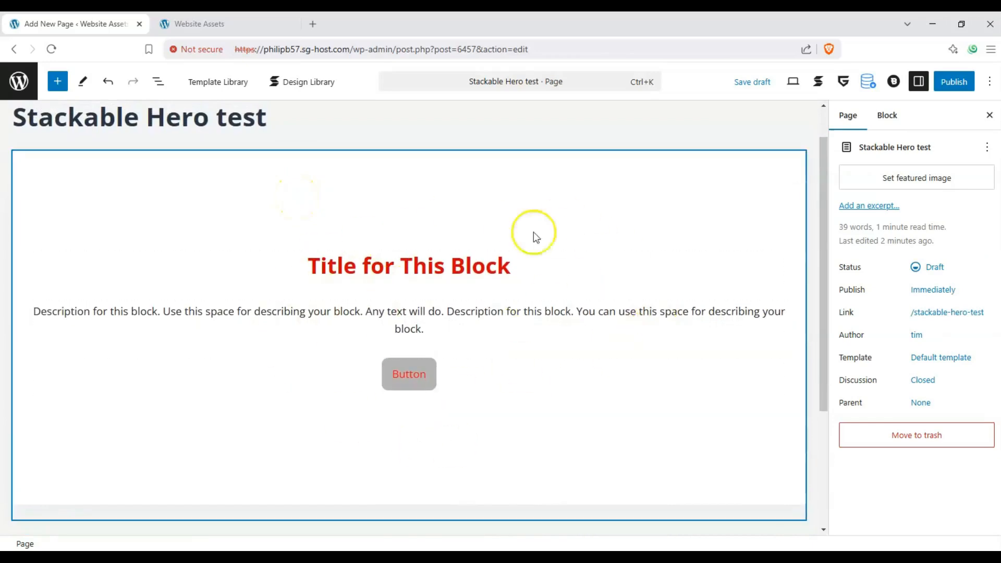
click(230, 25)
scroll(167, 252, down, 3)
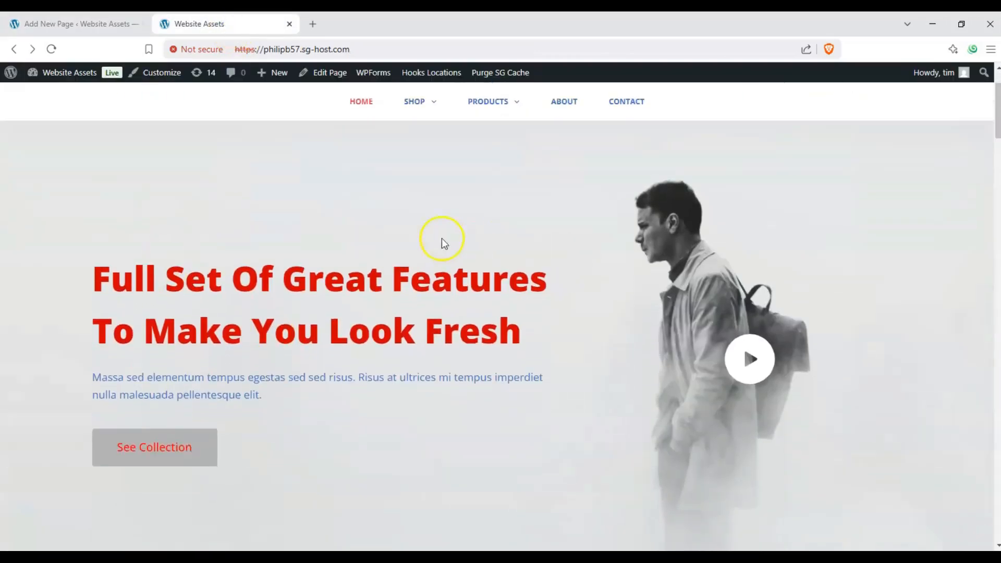
click(128, 26)
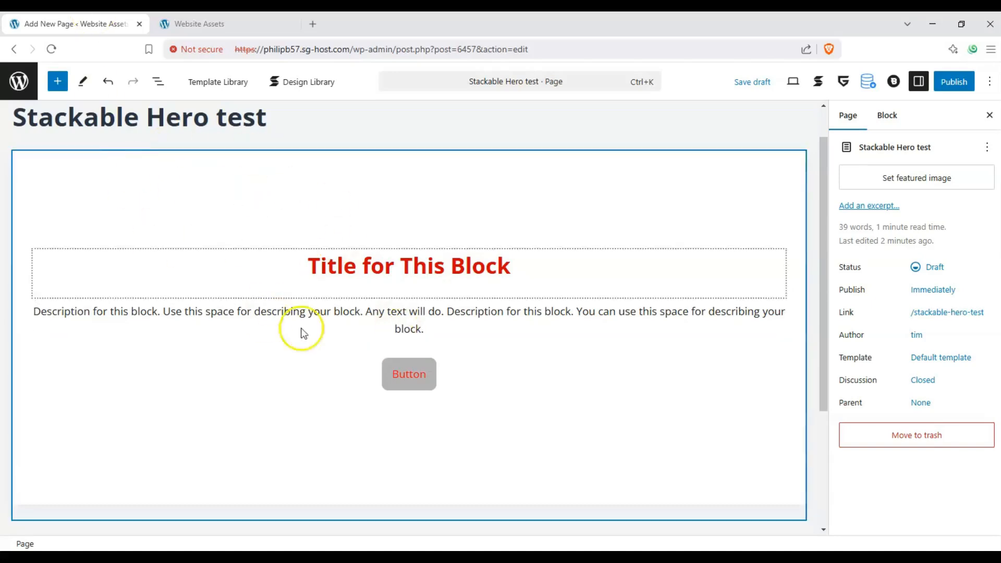
- Select the Hero block and set both its block width and its content width to Align Full
click(262, 182)
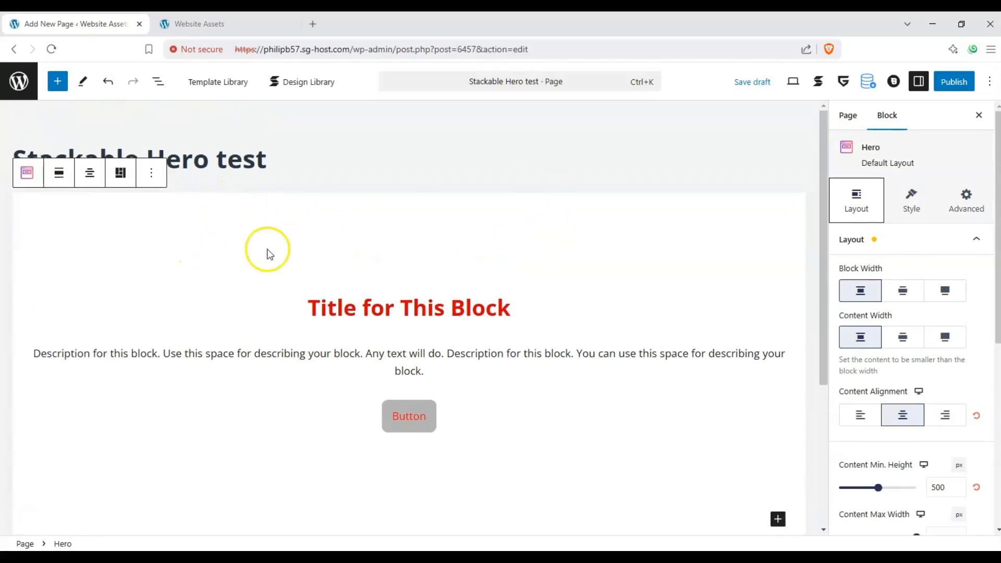
click(965, 243)
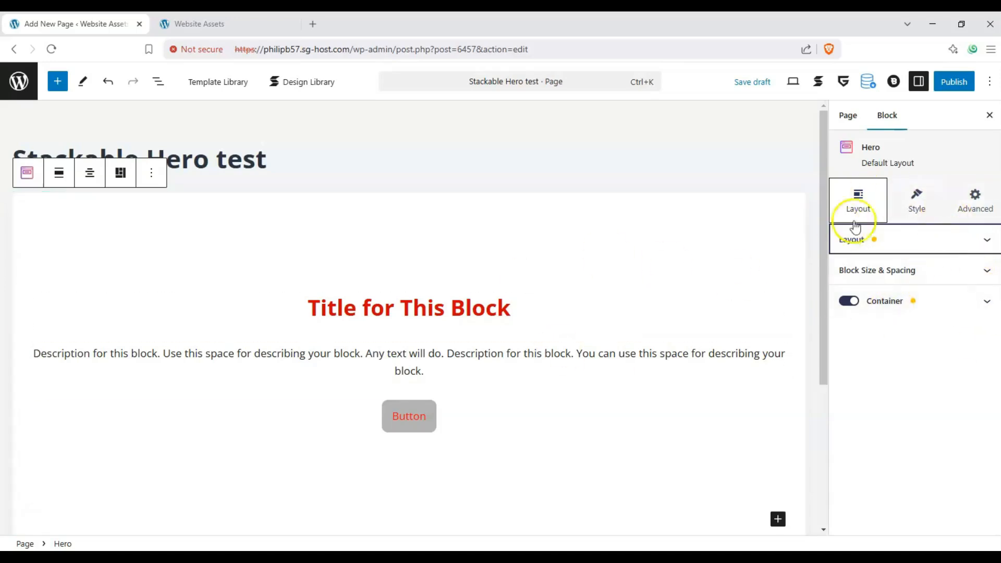
click(877, 239)
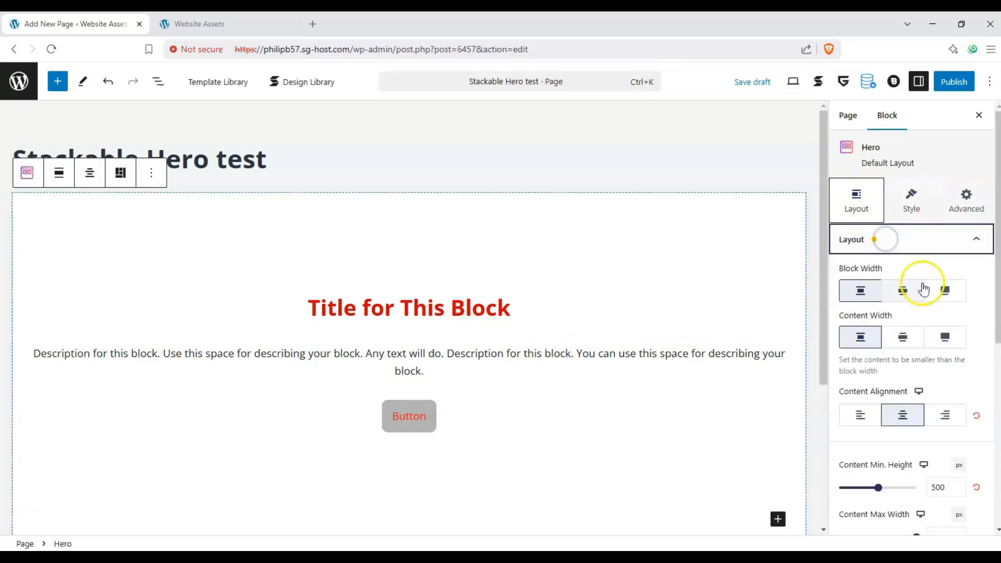
click(937, 291)
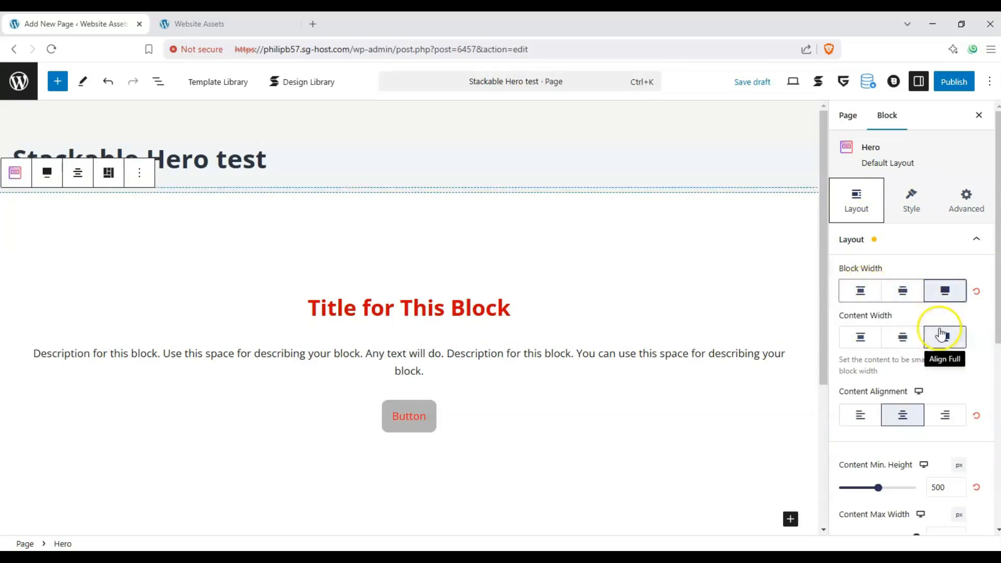
click(941, 335)
- Try right and left content alignment on the Hero block, and set it back to center
click(941, 415)
click(903, 415)
click(859, 415)
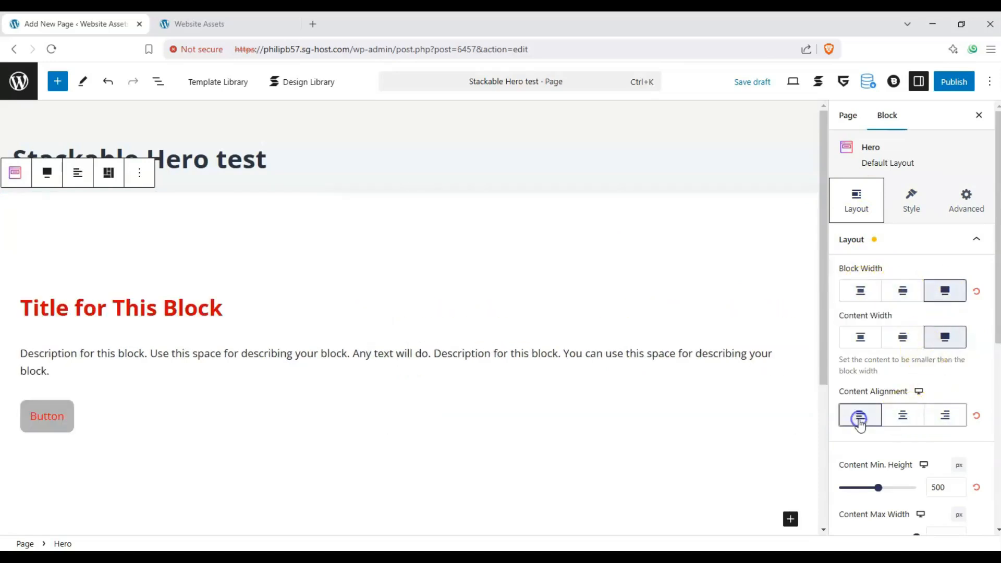
click(901, 419)
- Set the Hero block's content minimum height to 479 px and its content maximum width to 1500 px
scroll(635, 275, down, 1)
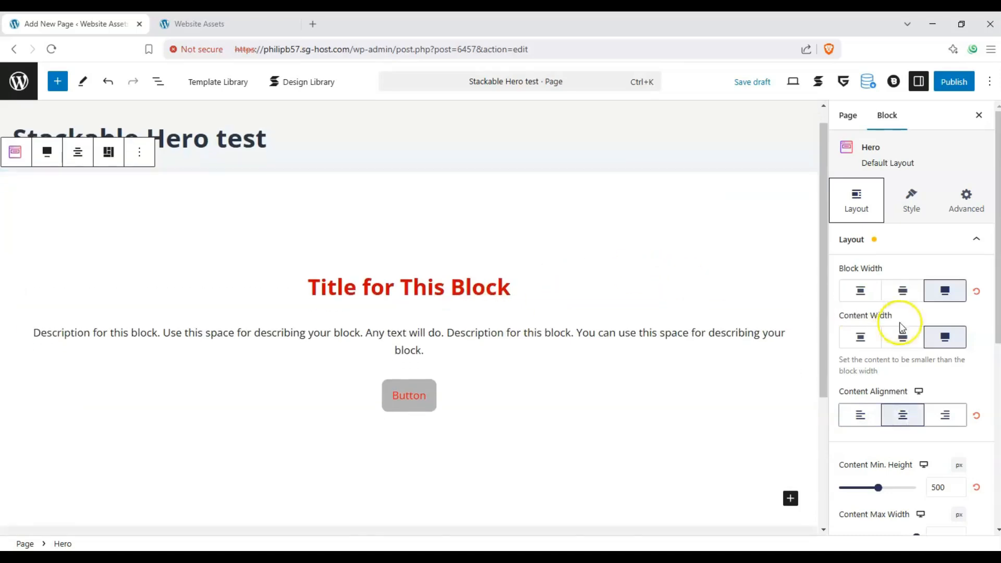
drag(878, 487, 920, 475)
scroll(895, 440, down, 1)
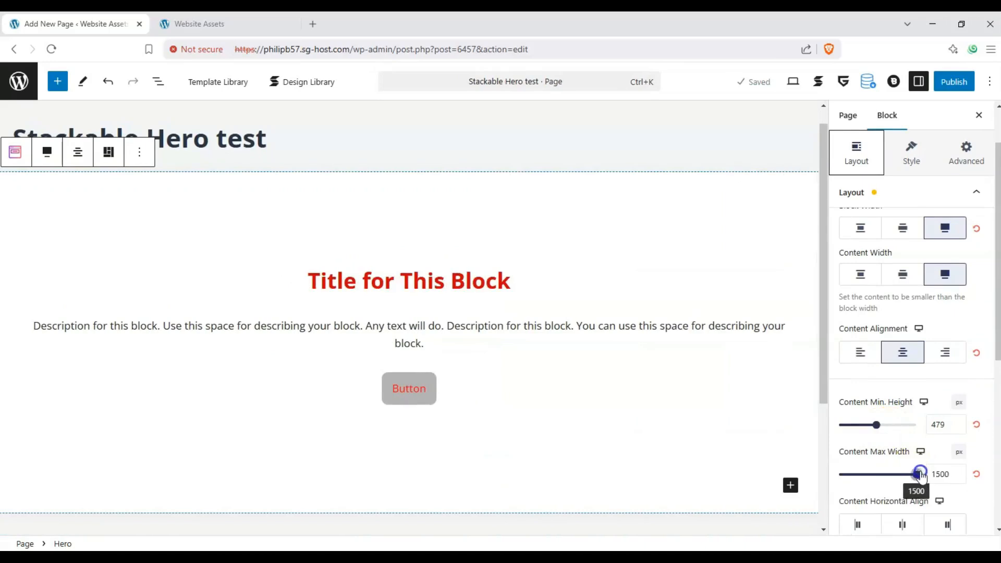
- Try different content horizontal alignments on the Hero block and reset that setting
scroll(952, 417, down, 1)
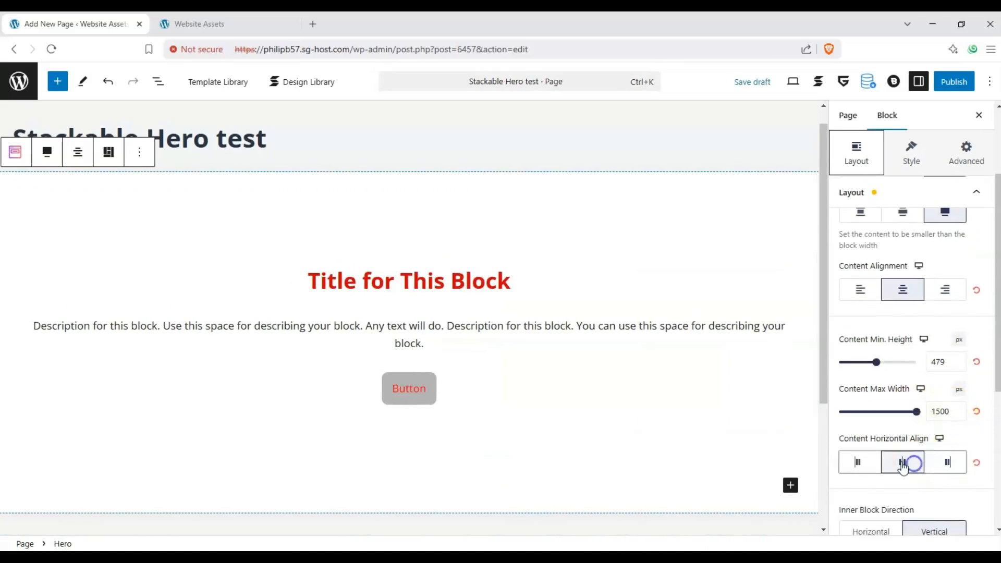
click(866, 462)
click(976, 462)
- Try the Horizontal inner block direction on the Hero block and switch it back to Vertical
scroll(887, 409, down, 2)
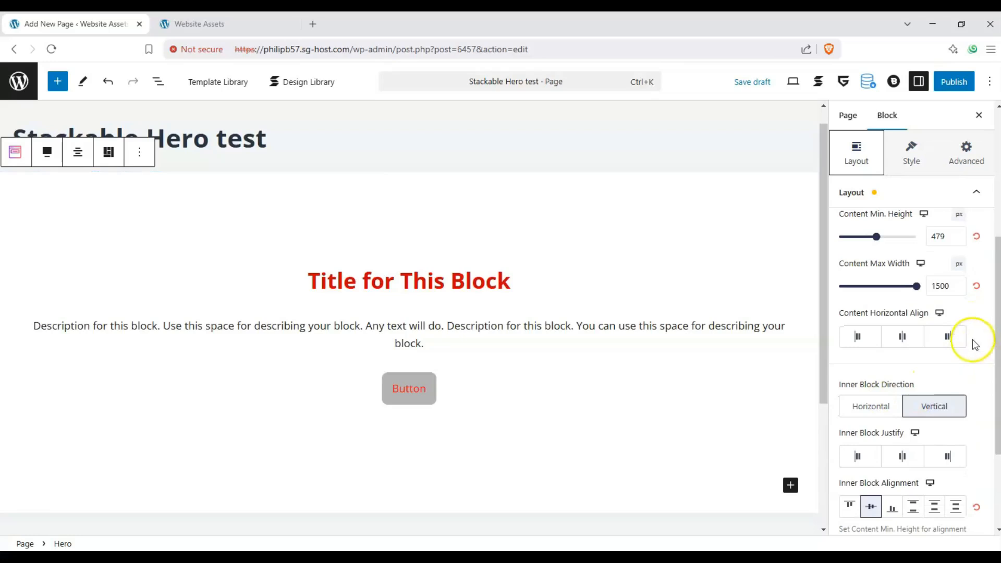
click(871, 407)
click(934, 407)
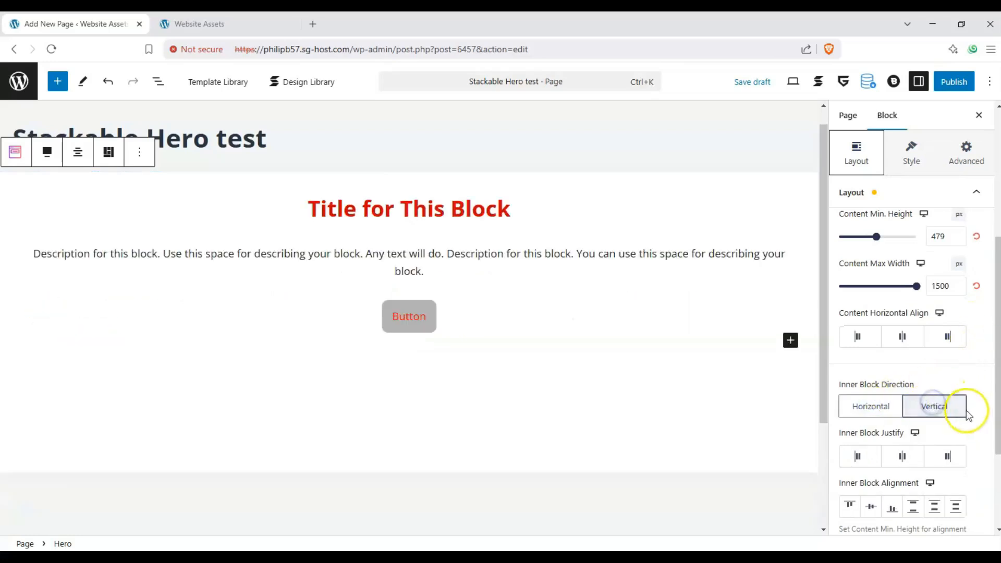
- Try left, center and right inner block justification on the Hero block and reset that setting
scroll(938, 386, down, 1)
click(863, 436)
click(902, 436)
click(947, 441)
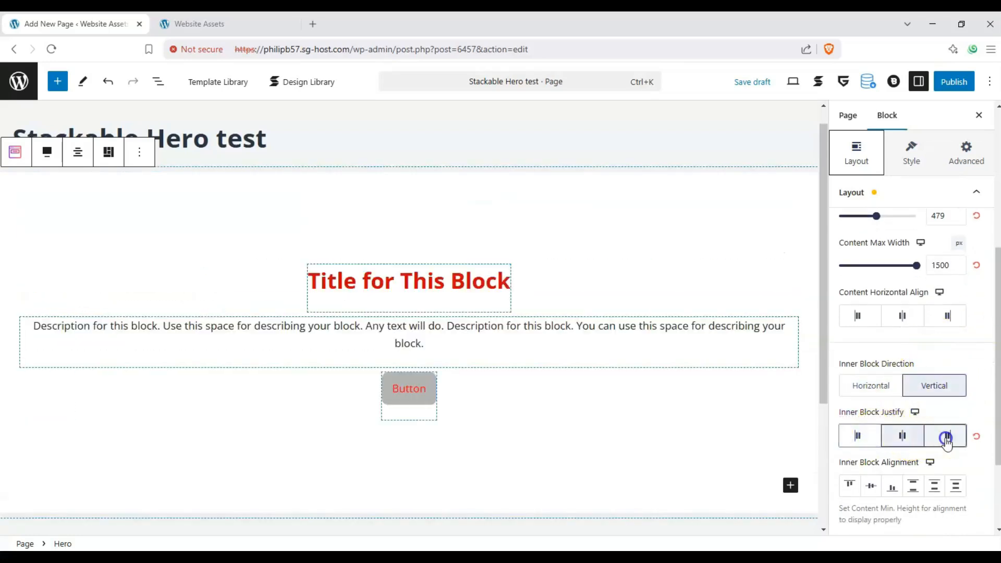
click(861, 436)
click(977, 435)
- Set the Hero block's inner block gap to 38
click(935, 483)
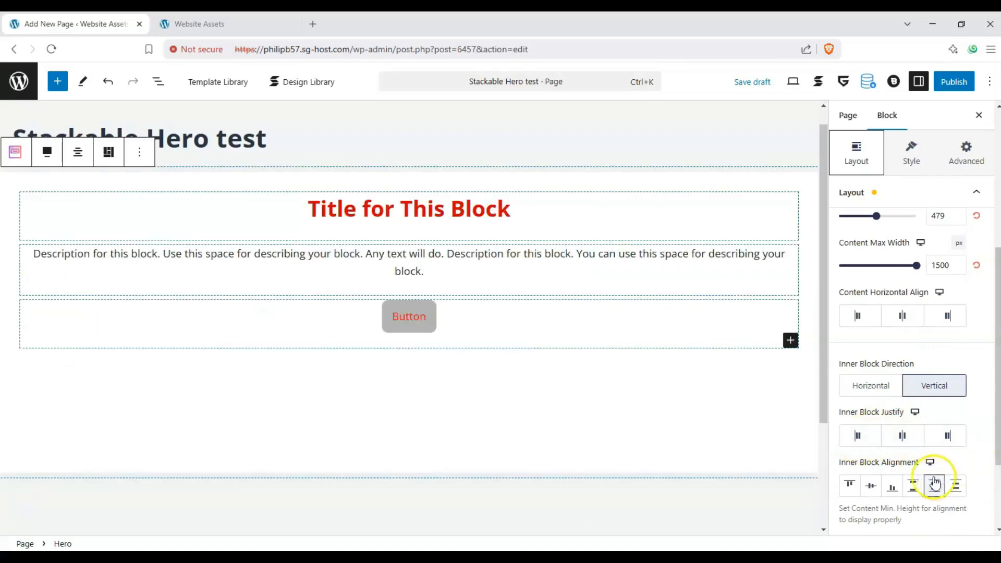
scroll(912, 448, down, 2)
click(850, 399)
scroll(844, 423, down, 1)
drag(840, 444, 869, 444)
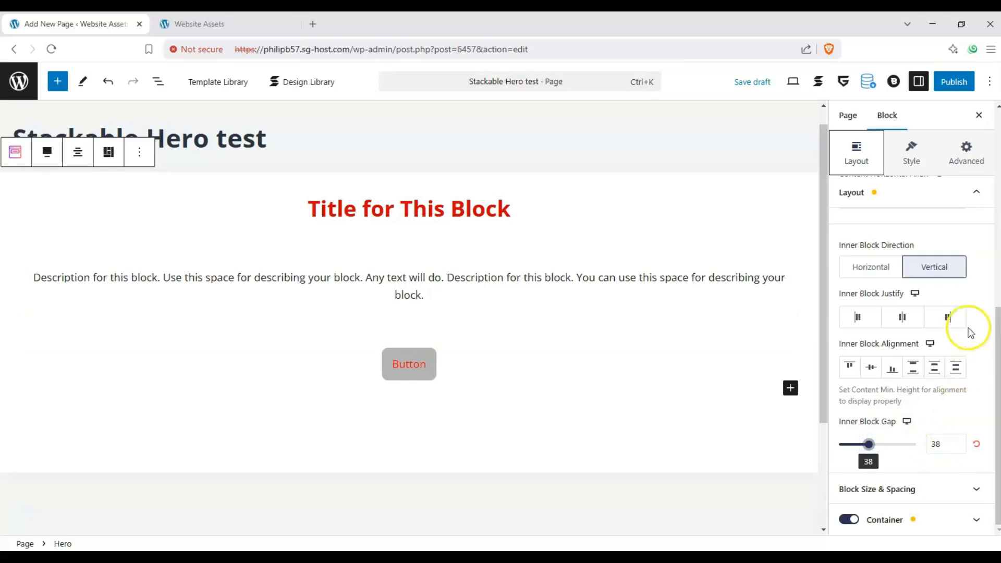
- Set the Hero block's minimum height to 0 px in its block size and spacing settings
scroll(976, 201, up, 2)
click(976, 192)
click(989, 269)
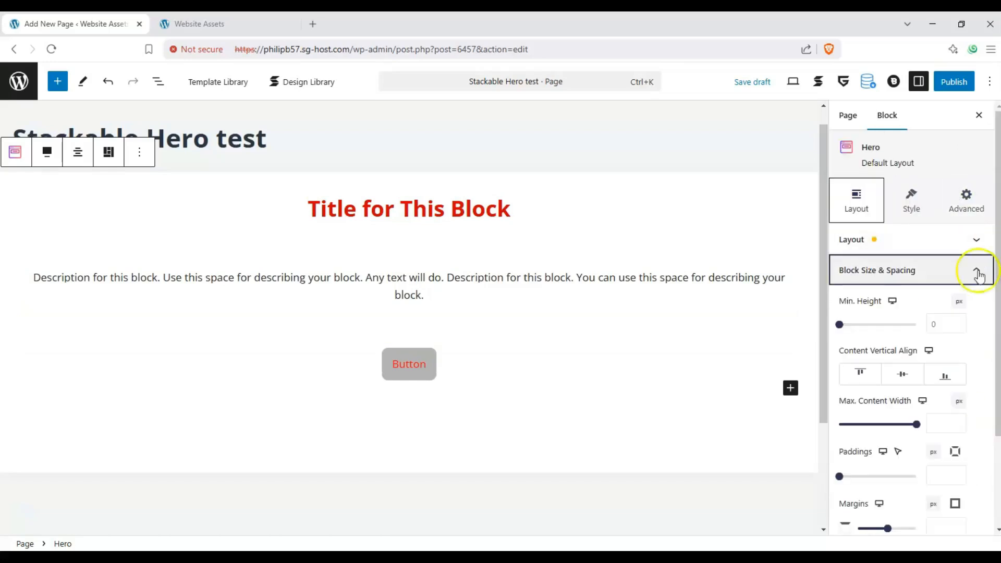
drag(839, 324, 817, 321)
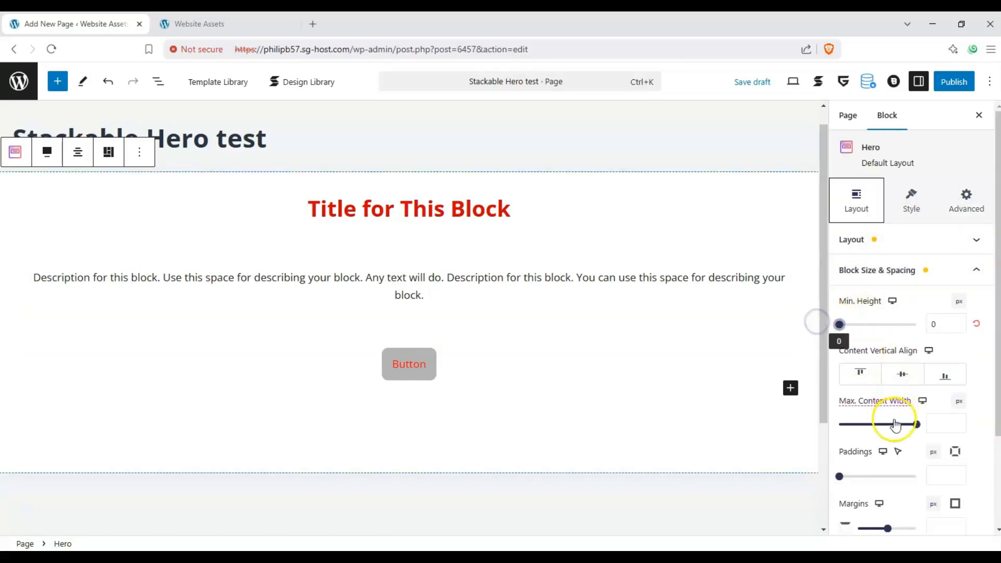
scroll(895, 425, down, 2)
scroll(856, 430, up, 2)
click(979, 239)
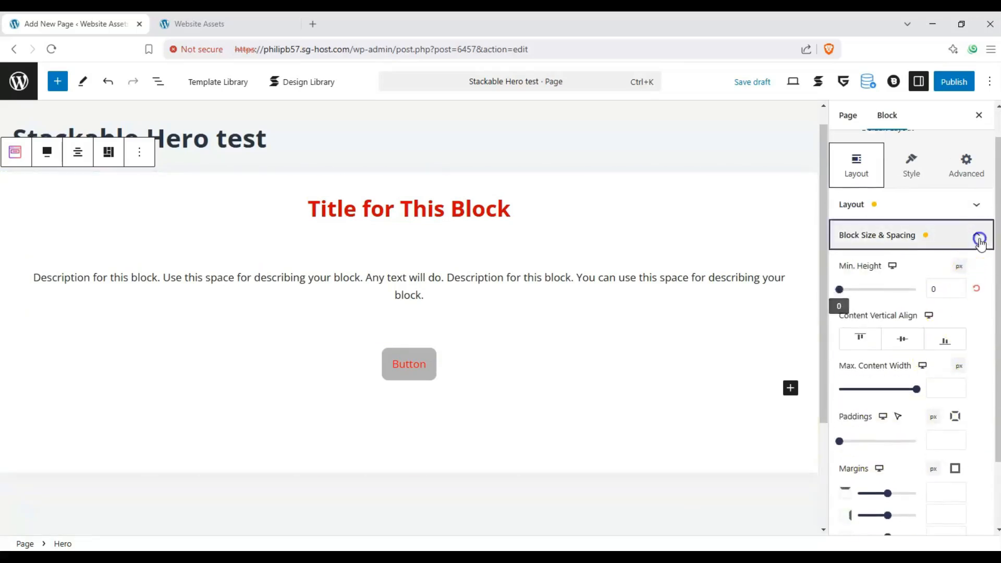
- Try the Hero block with its container turned off and switch the container back on
click(954, 296)
click(847, 300)
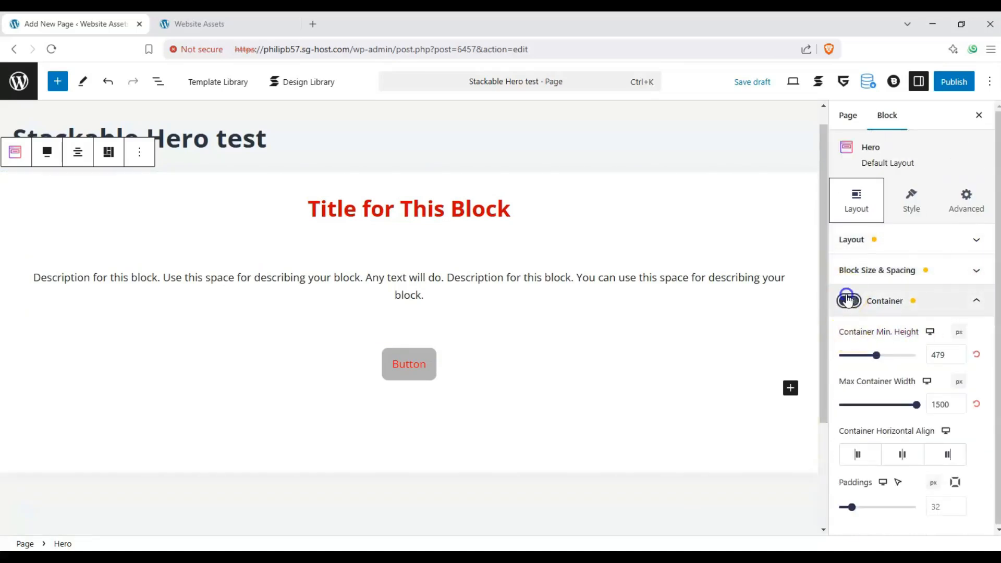
click(847, 298)
click(848, 301)
click(848, 300)
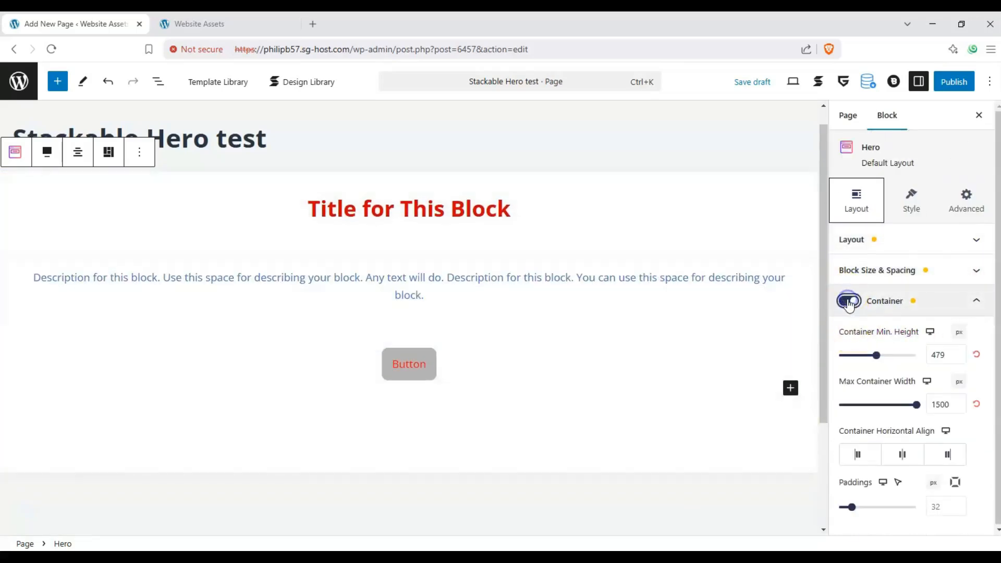
click(848, 301)
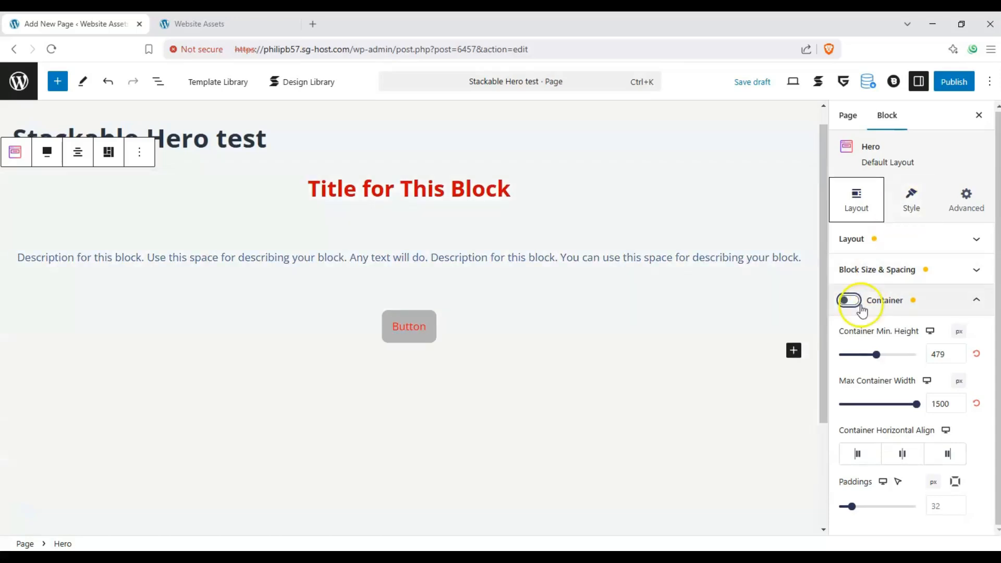
click(861, 307)
- Enable the Hero block's background and set its single background color to Luminous vivid amber
click(918, 193)
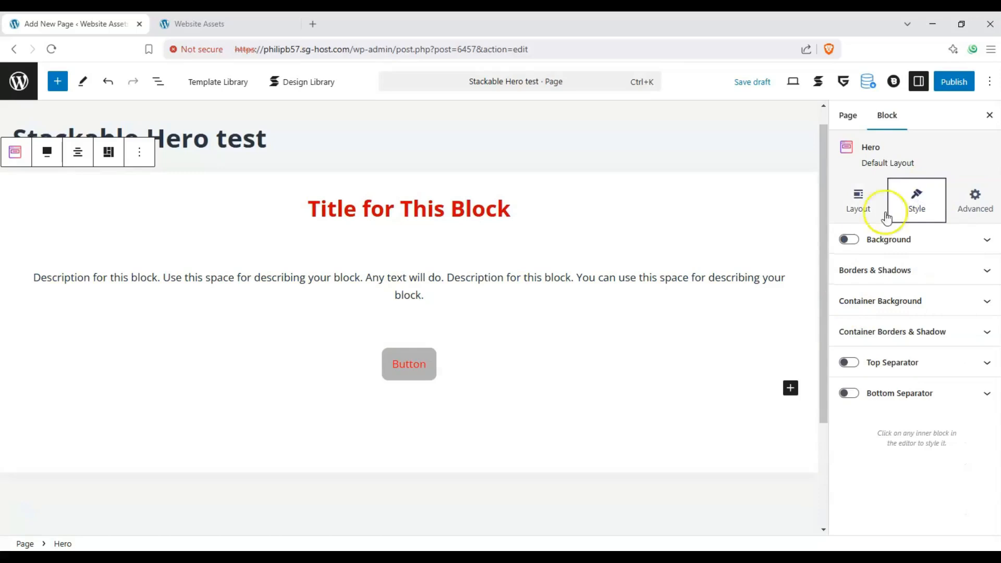
click(849, 239)
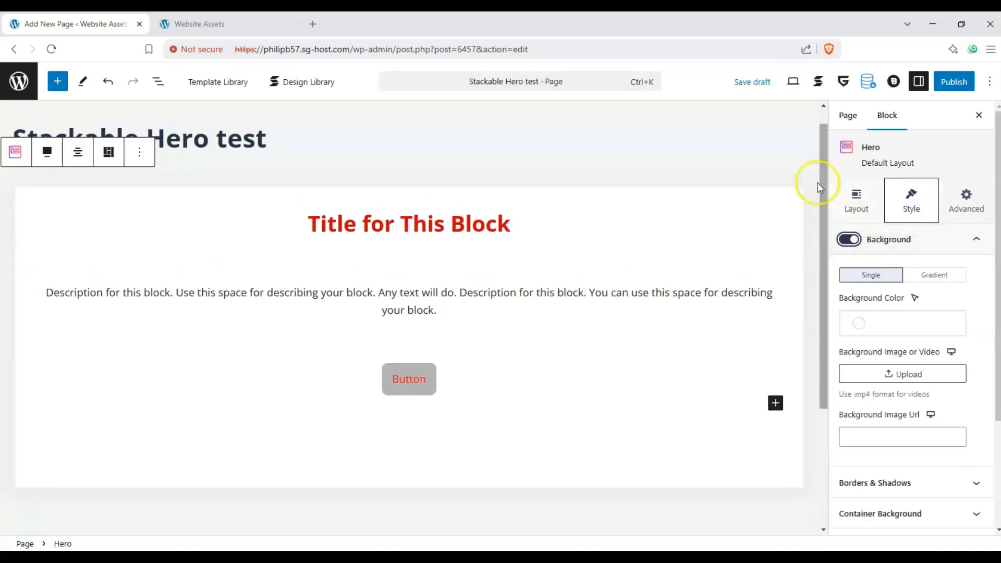
click(899, 323)
scroll(751, 258, down, 2)
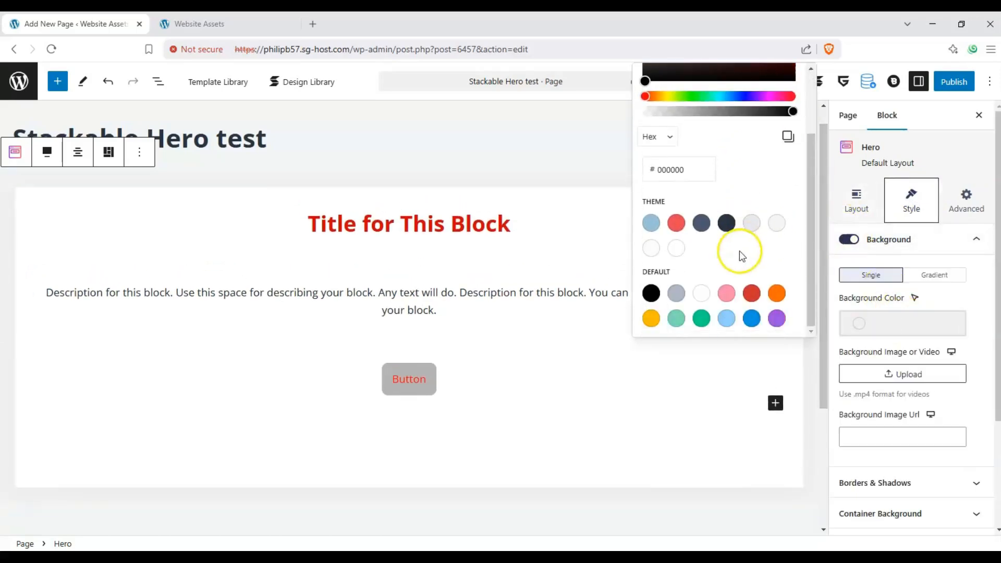
click(651, 318)
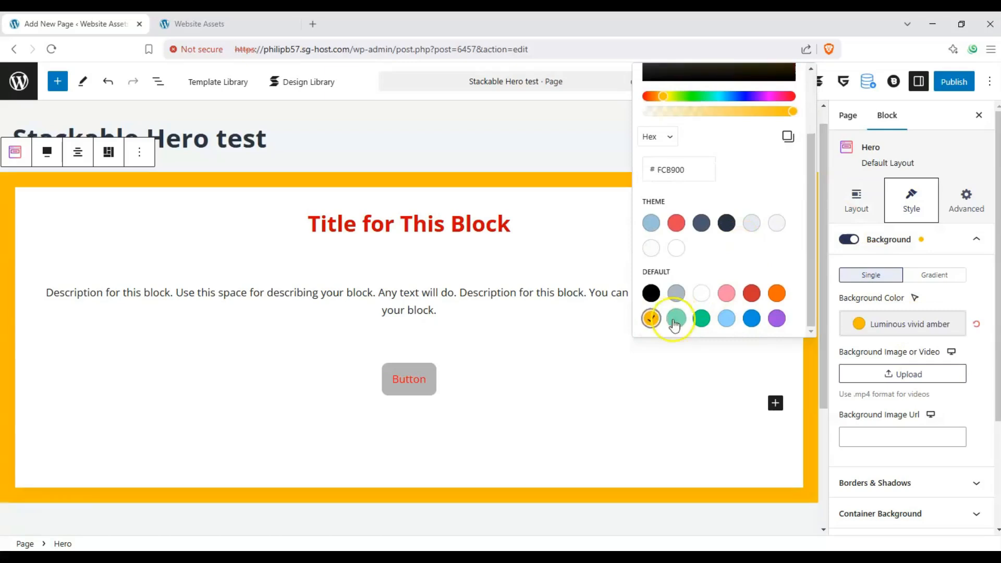
click(755, 383)
click(797, 188)
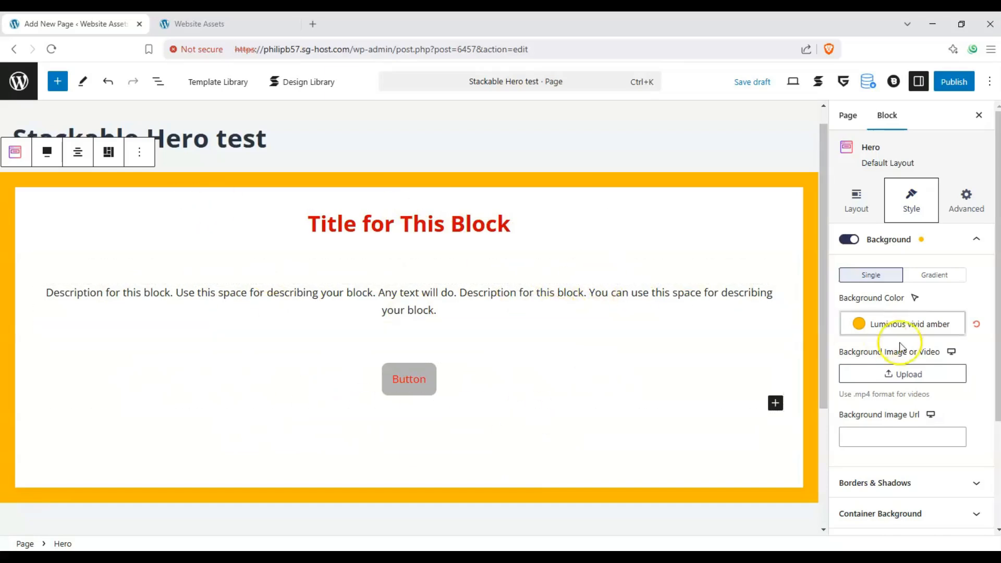
- Try the green plant-filled office image from the media library as the Hero block's background and remove it again
scroll(902, 339, down, 1)
click(903, 313)
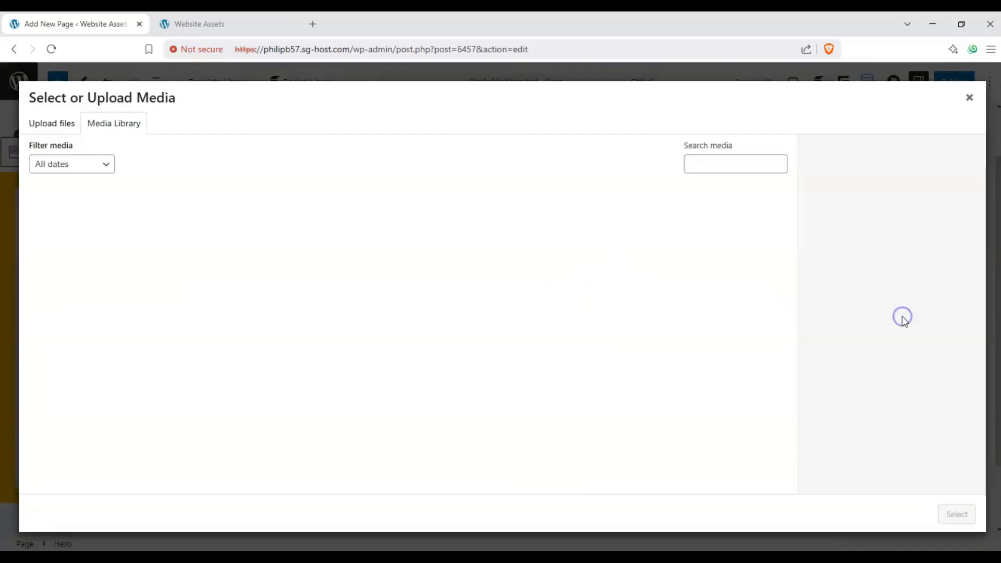
scroll(508, 383, down, 12)
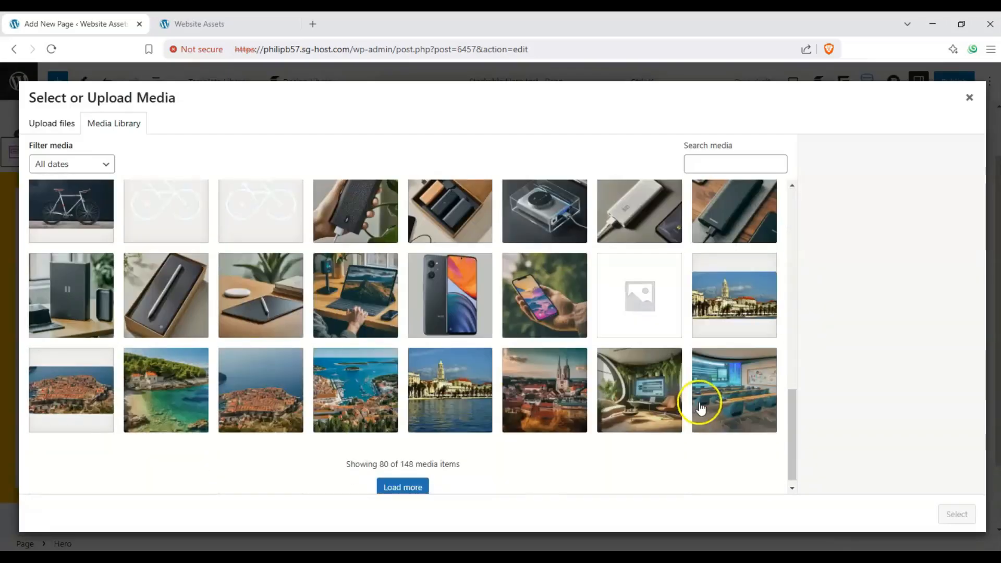
click(670, 404)
click(955, 514)
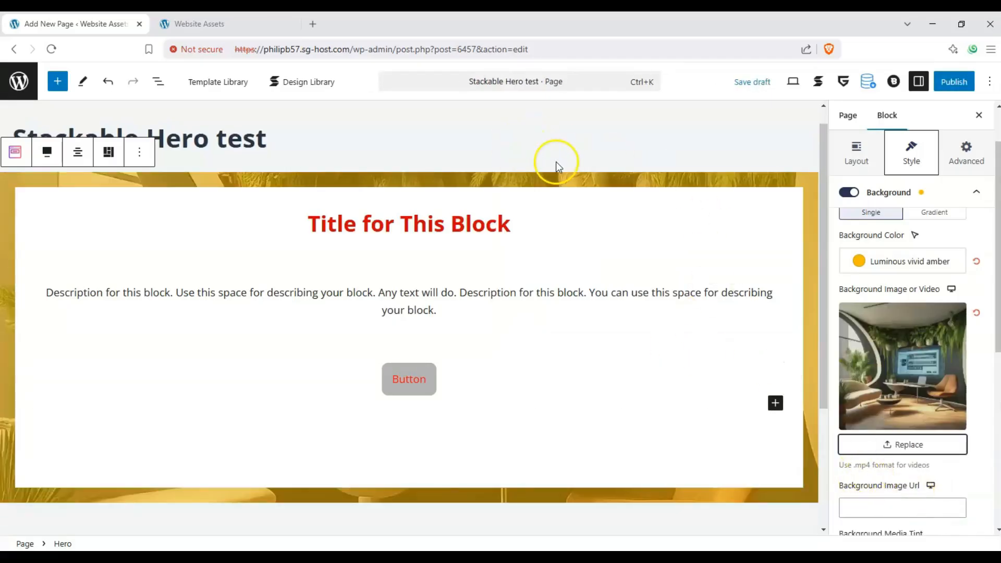
click(977, 313)
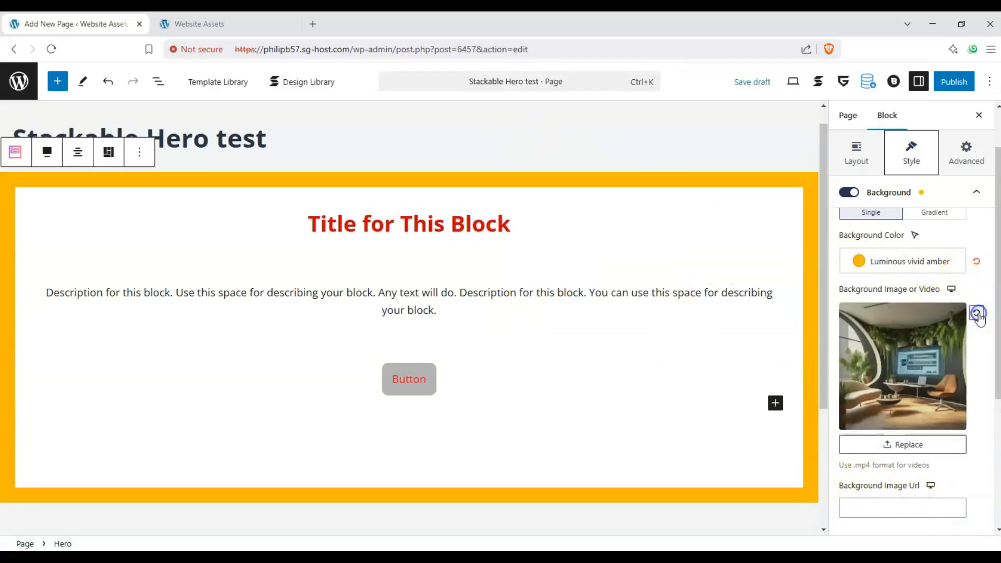
scroll(949, 289, down, 2)
scroll(947, 287, up, 3)
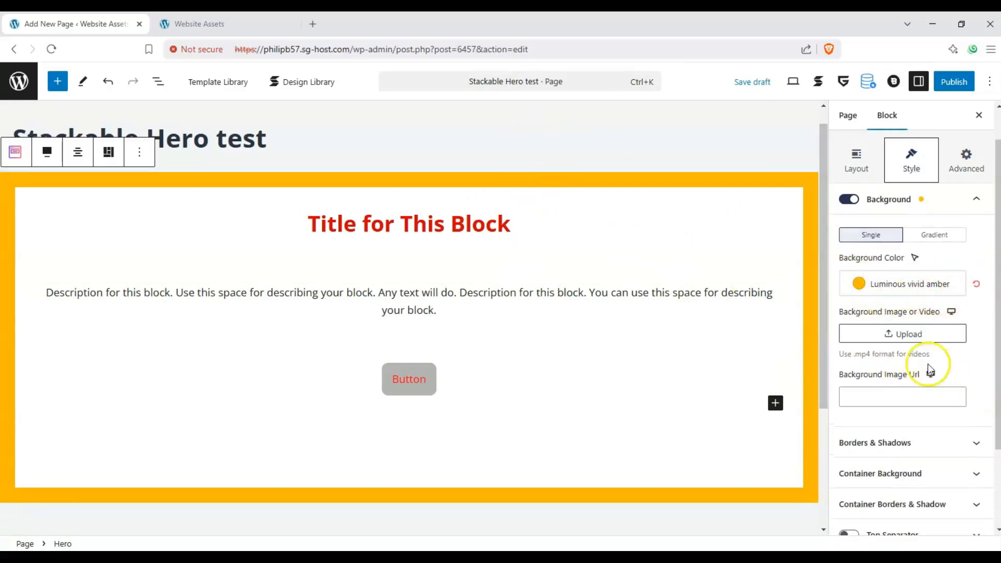
scroll(930, 360, down, 1)
scroll(943, 339, up, 2)
click(977, 220)
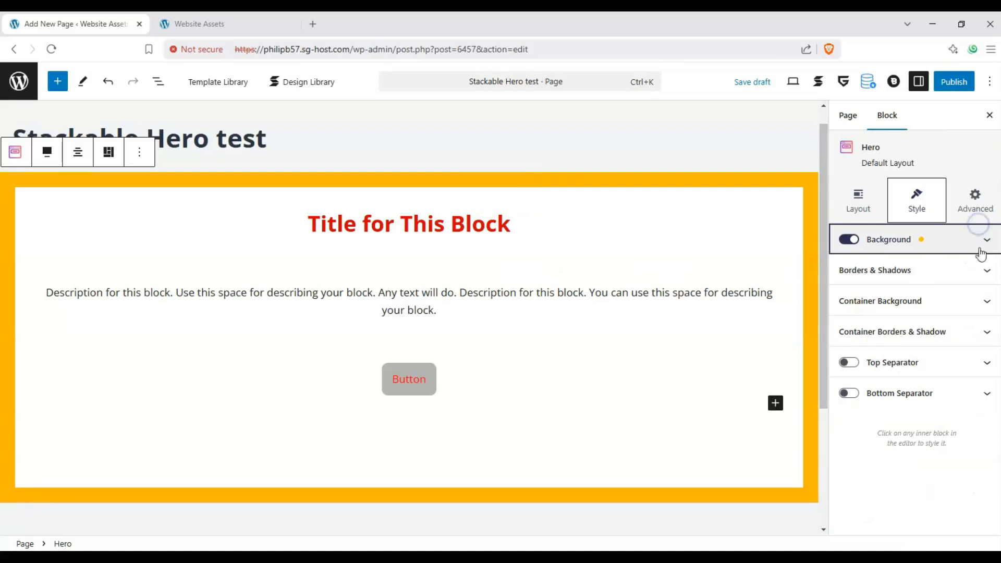
- Round the Hero block's outer corners with a border radius of 32
click(984, 281)
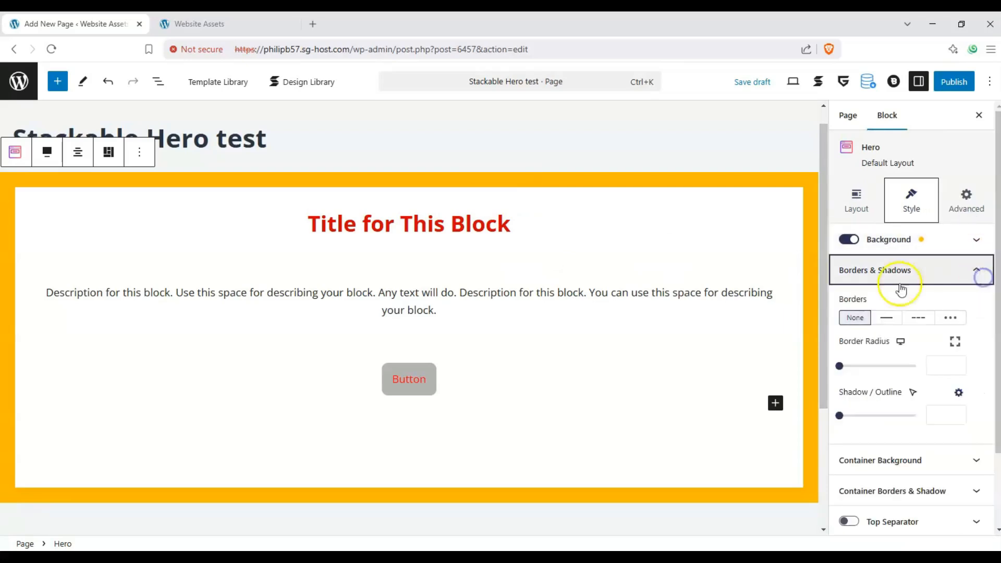
drag(865, 365, 889, 371)
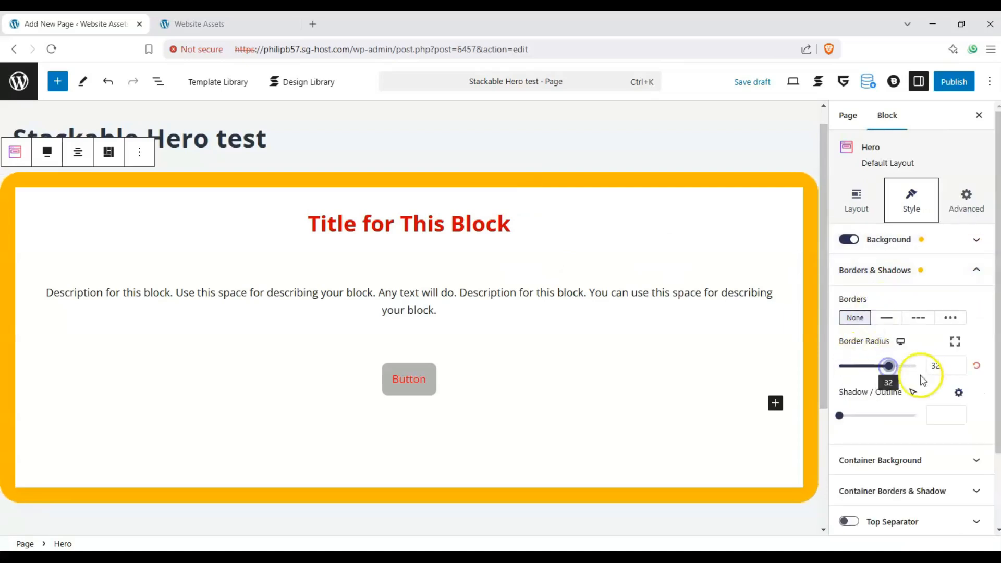
click(982, 275)
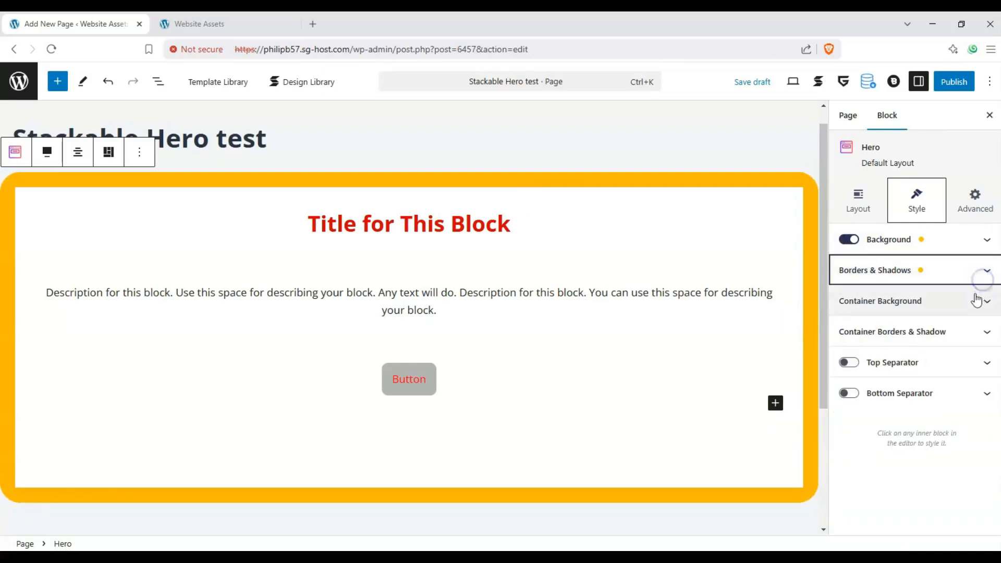
- Set the Hero block's container background to the classroom image with teal chairs from the media library
click(976, 301)
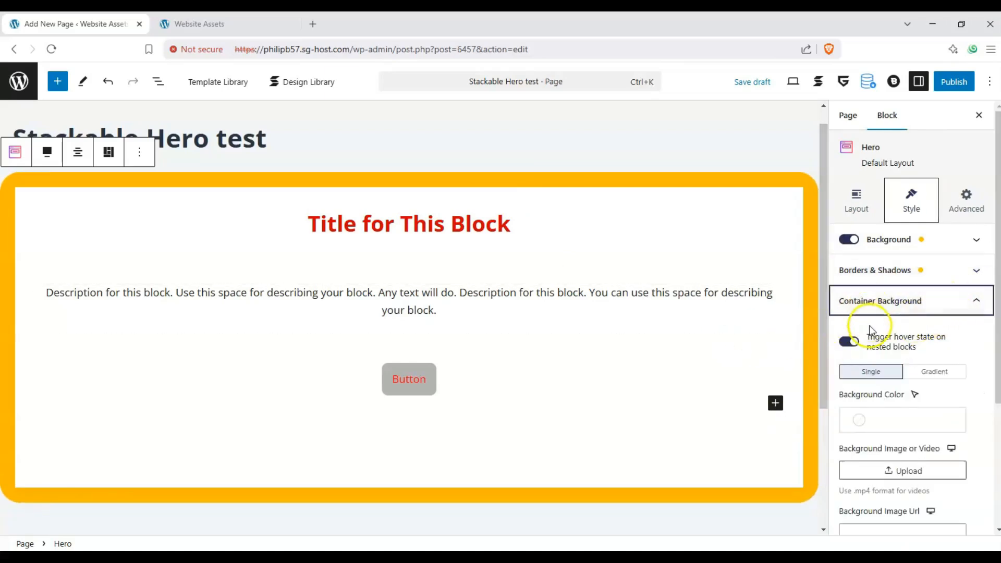
scroll(871, 354, down, 1)
click(891, 426)
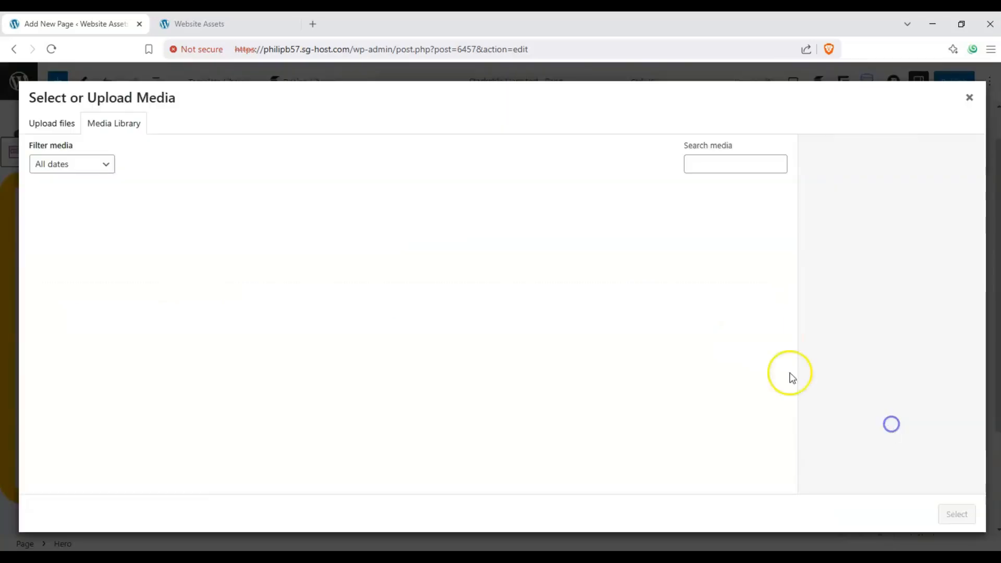
scroll(617, 286, down, 5)
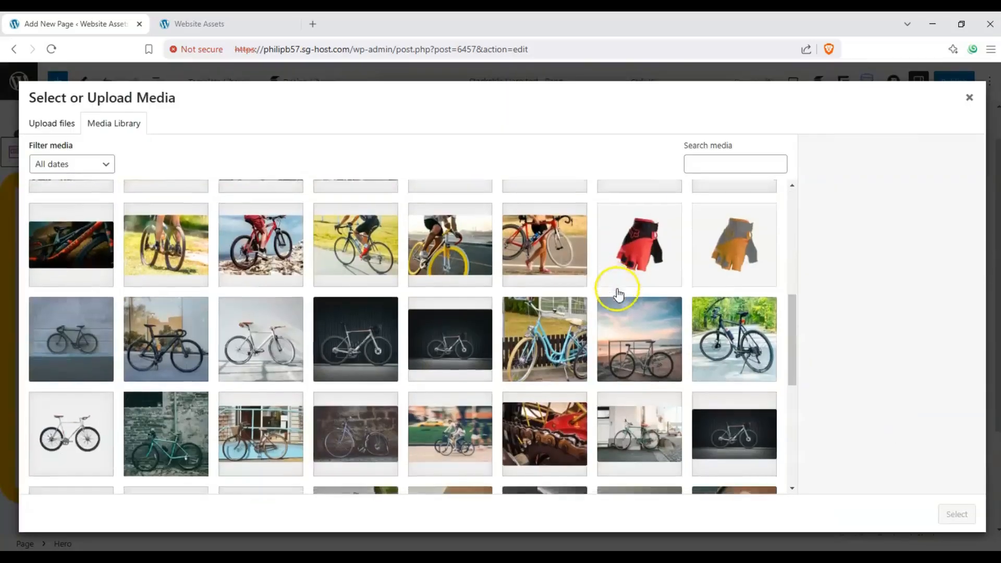
scroll(618, 294, down, 10)
click(733, 380)
click(957, 514)
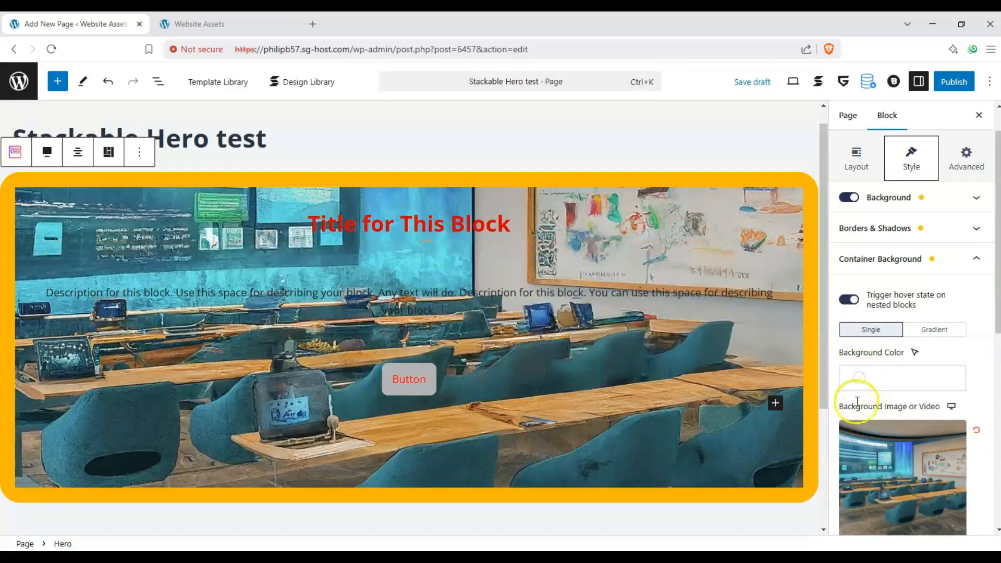
- Set the container background color to dark brown #491d1d and the background media tint strength to 7
click(869, 385)
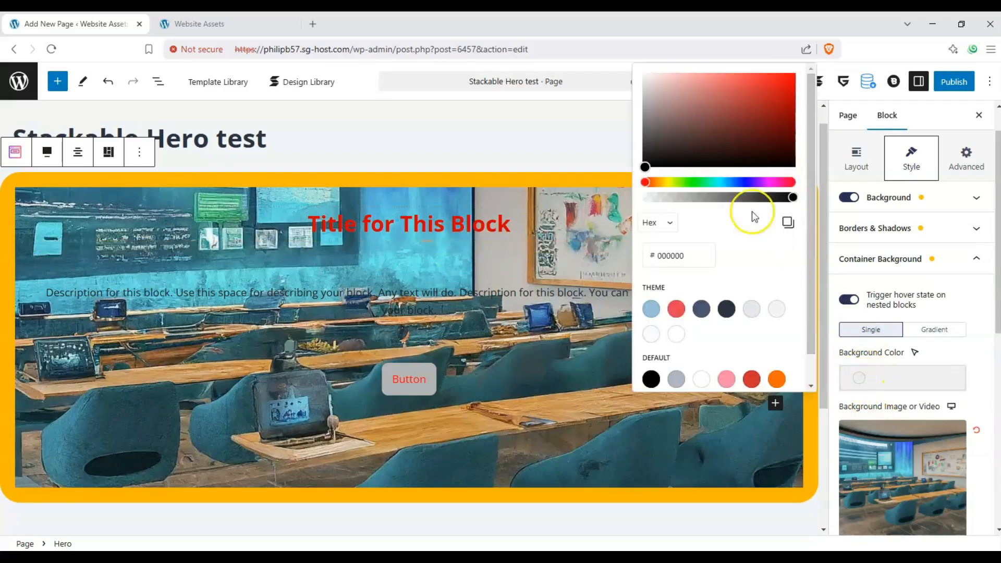
click(729, 312)
drag(740, 112, 743, 151)
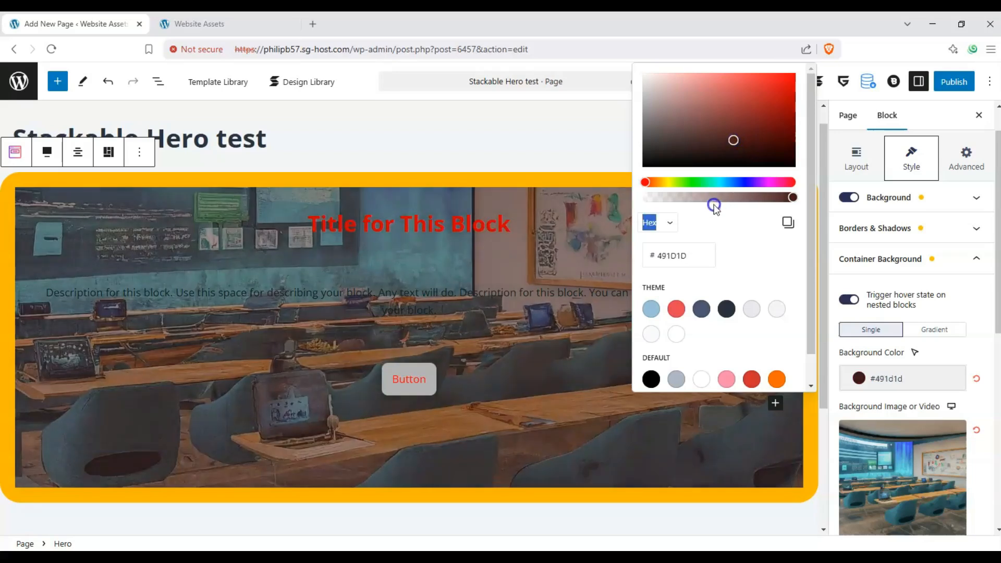
click(911, 359)
scroll(939, 339, down, 6)
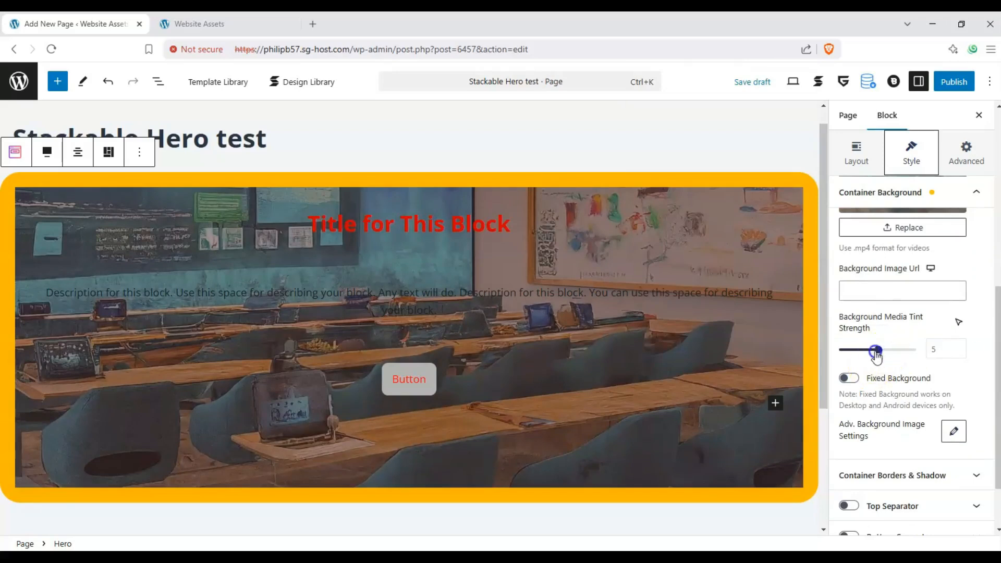
mouse_move(876, 353)
mouse_down()
mouse_move(916, 351)
mouse_move(894, 355)
mouse_up()
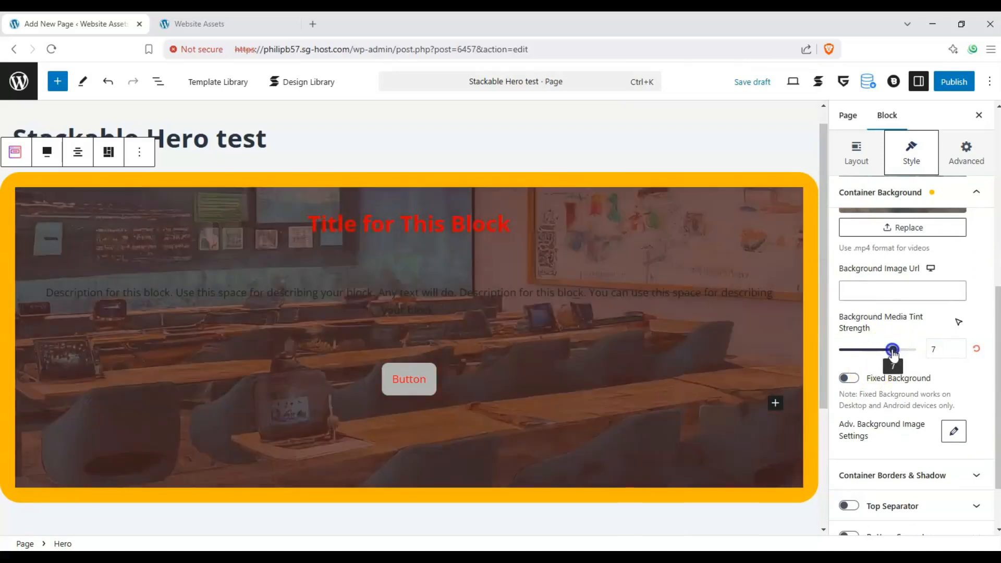
- Set the Hero container's border radius to 20 and its shadow/outline to 0
scroll(896, 385, down, 2)
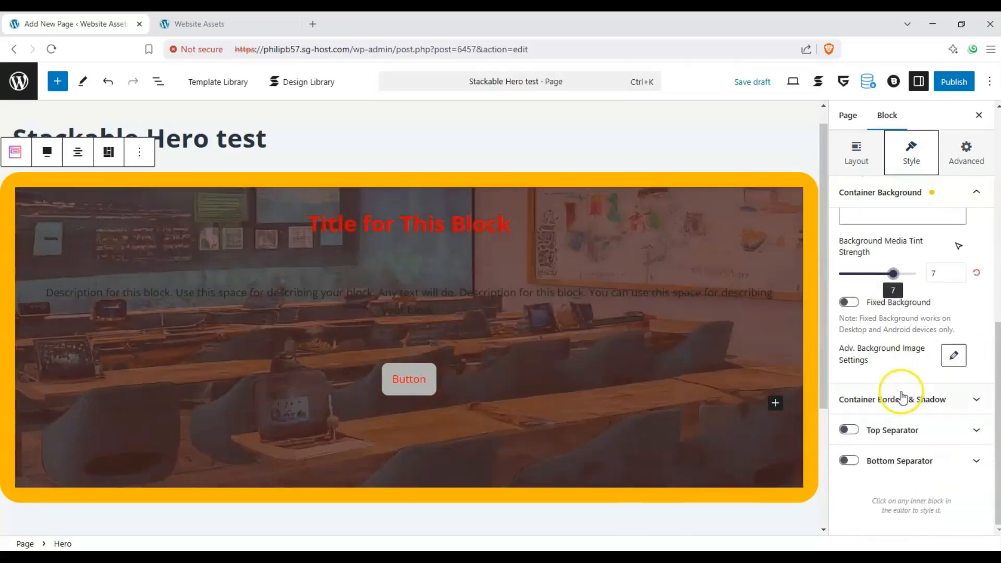
click(955, 399)
drag(892, 336, 872, 338)
drag(889, 387, 813, 387)
click(905, 405)
- Enable the Hero block's top separator, look through its designs and set the separator height to 133
click(859, 430)
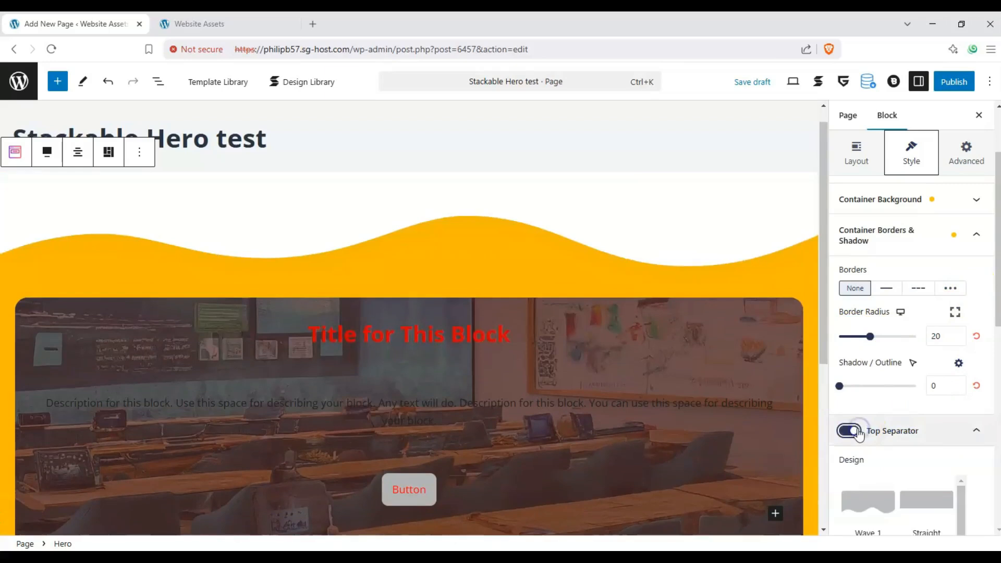
scroll(798, 351, down, 1)
scroll(883, 423, down, 2)
scroll(869, 390, down, 3)
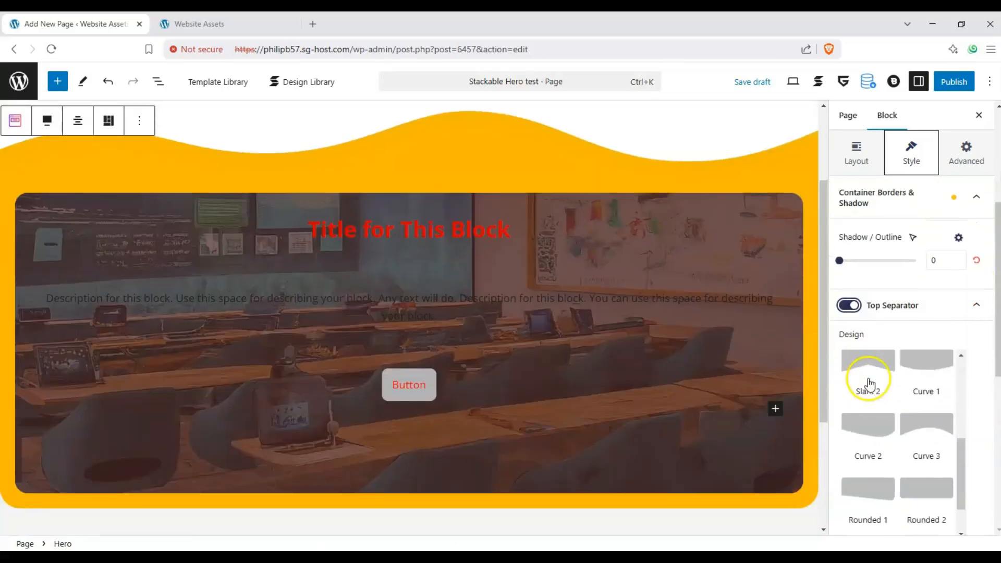
scroll(942, 448, down, 2)
scroll(942, 448, down, 4)
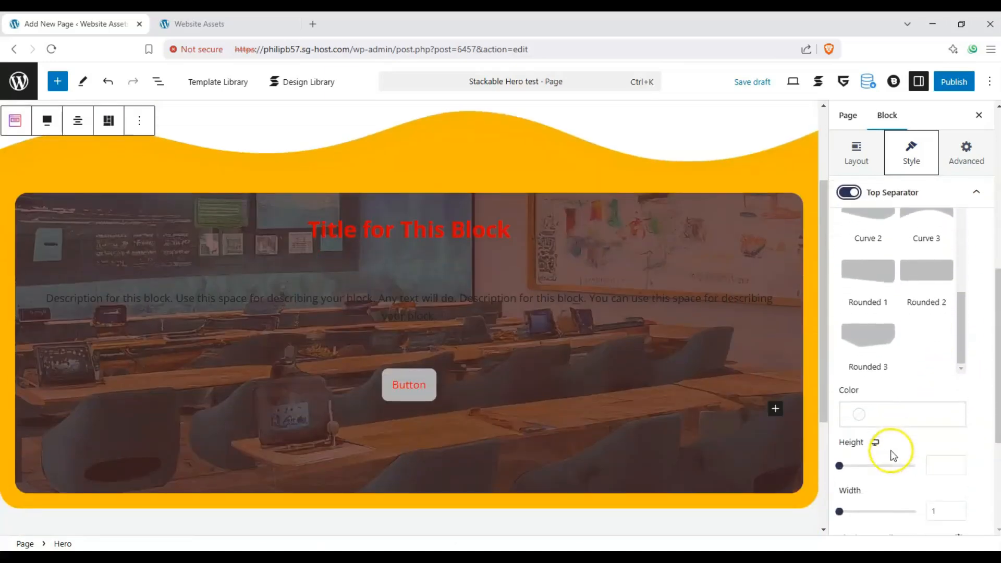
drag(842, 422, 861, 423)
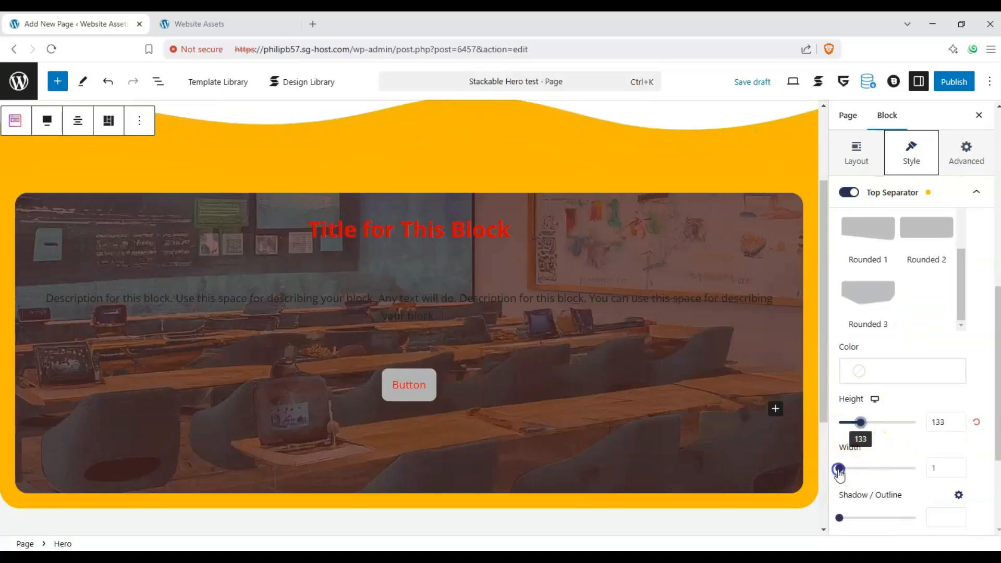
- Set the top separator's width to 1.2 and raise its shadow/outline strength
drag(839, 469, 846, 469)
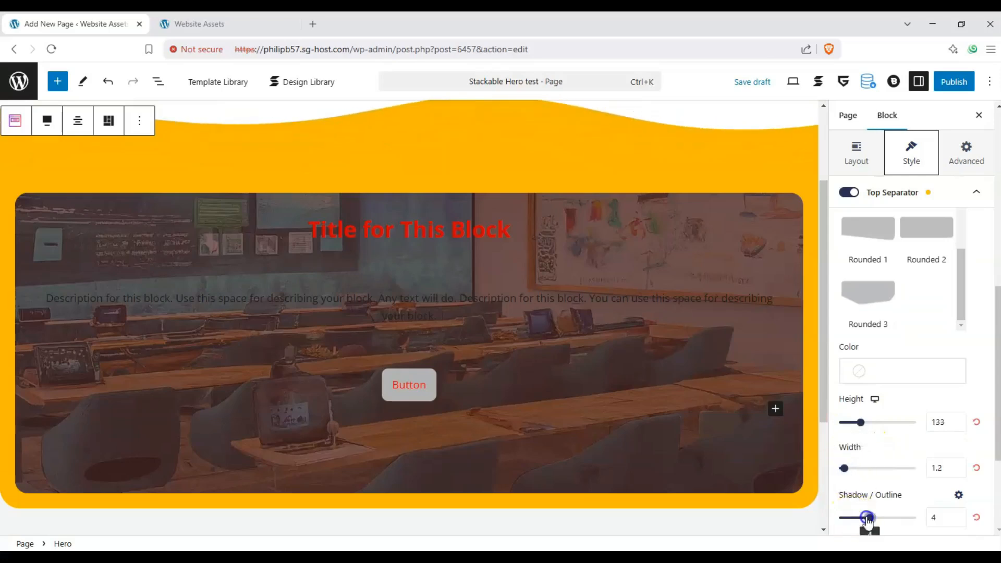
scroll(893, 420, down, 3)
scroll(911, 359, up, 4)
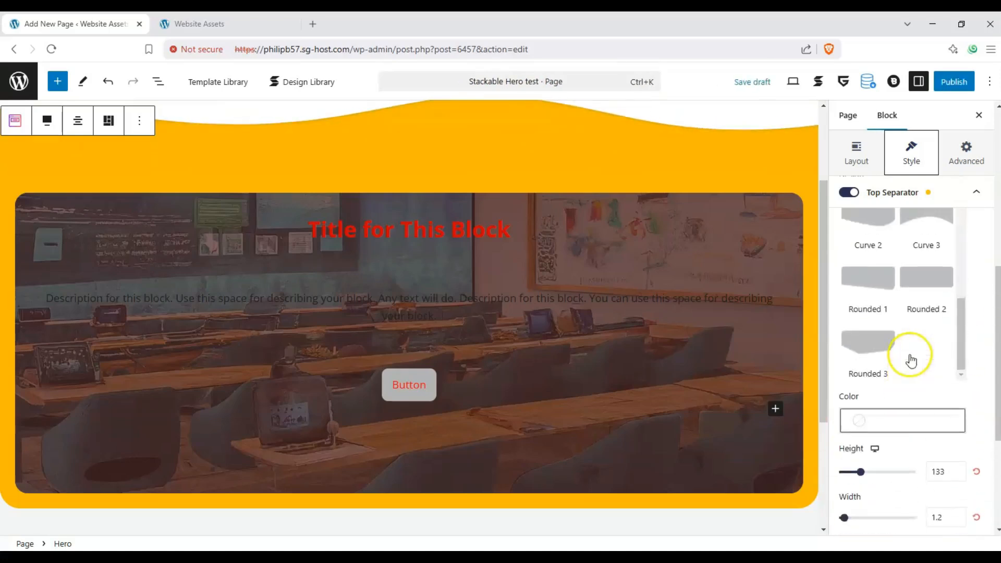
scroll(911, 360, up, 5)
click(974, 378)
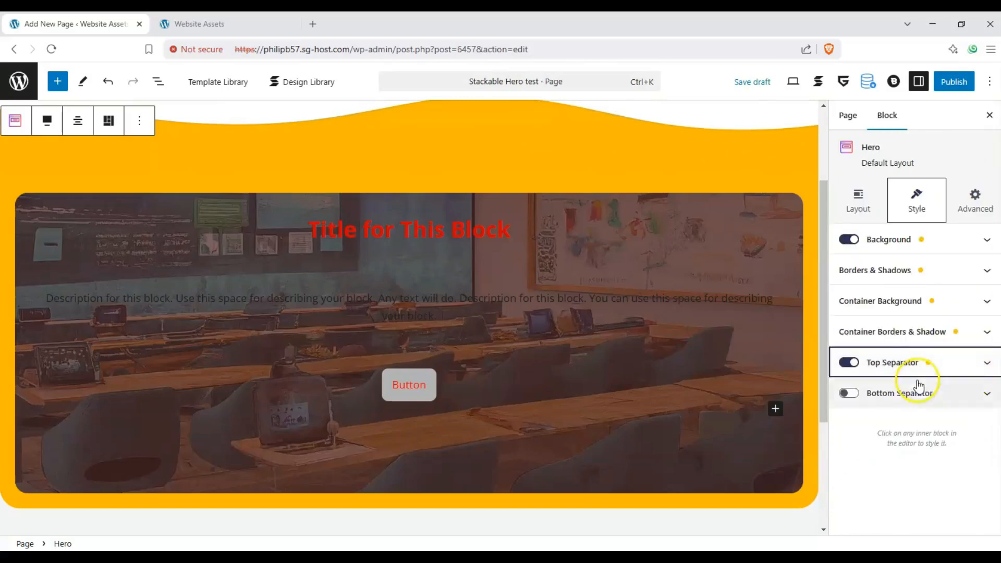
- Enable the Hero block's bottom separator and choose the Curve 2 design for it
click(848, 394)
scroll(860, 375, down, 6)
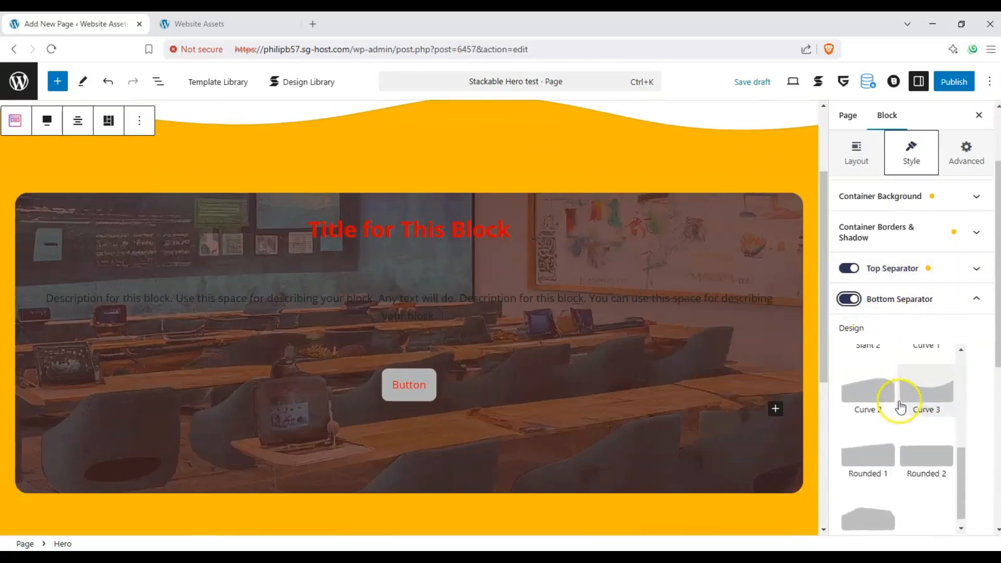
scroll(901, 406, up, 2)
click(871, 453)
scroll(867, 369, down, 2)
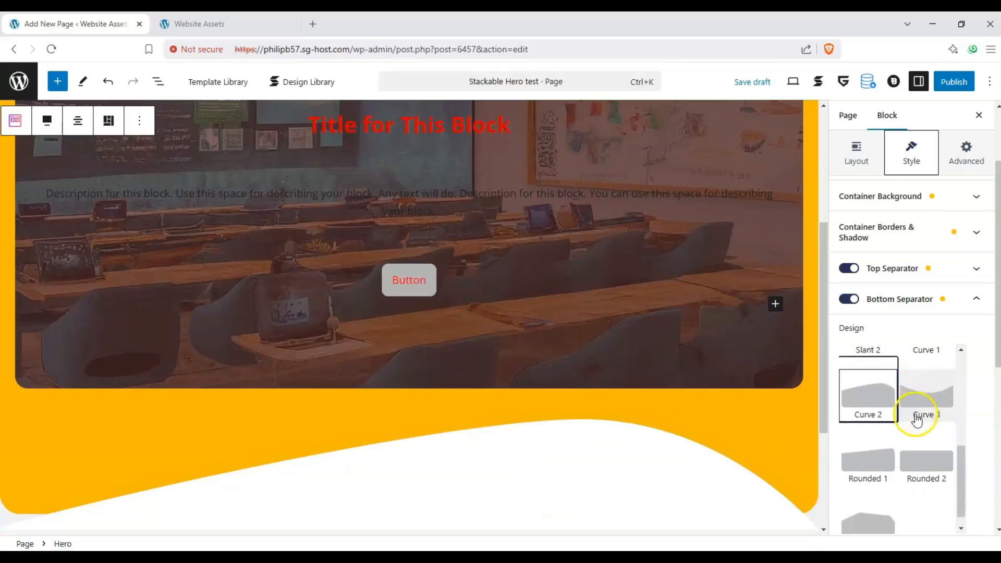
scroll(917, 420, down, 1)
scroll(679, 365, up, 3)
scroll(752, 386, down, 3)
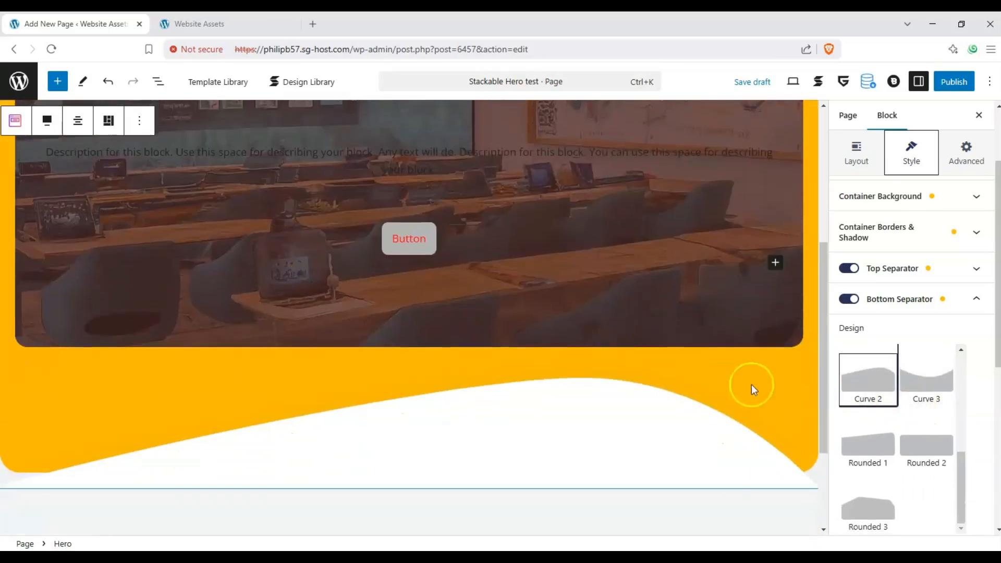
- Set the bottom separator's height to 89 and check both separators on the Hero block
scroll(751, 389, down, 3)
scroll(885, 440, down, 3)
mouse_move(842, 457)
mouse_down()
mouse_move(861, 459)
mouse_move(853, 459)
mouse_up()
scroll(900, 420, down, 3)
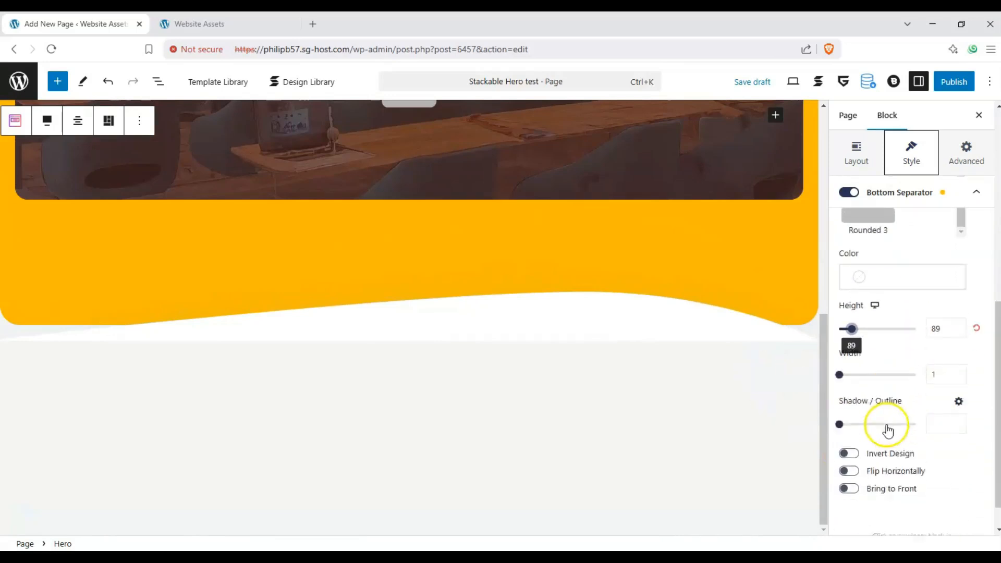
scroll(630, 388, up, 2)
scroll(630, 387, up, 3)
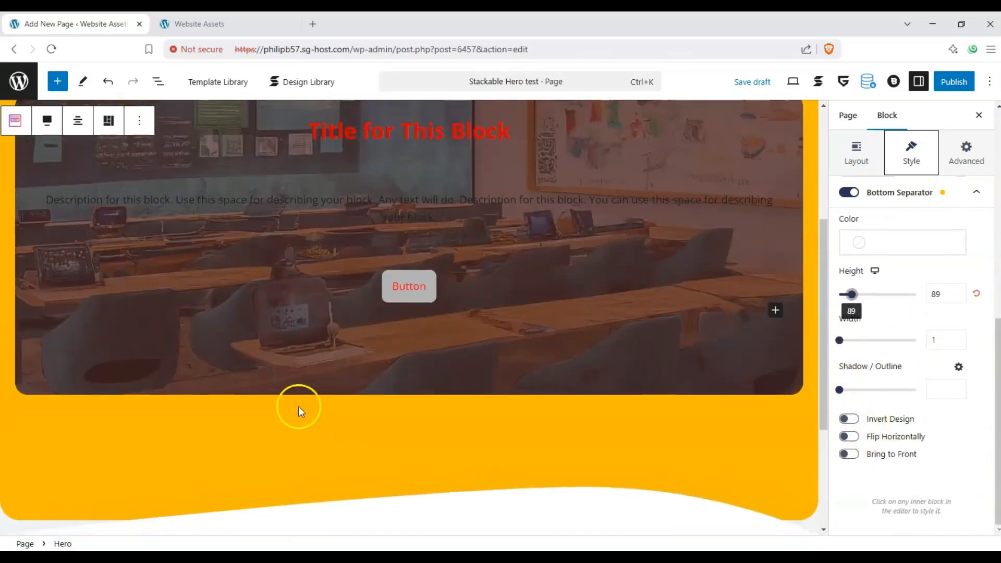
scroll(600, 329, up, 2)
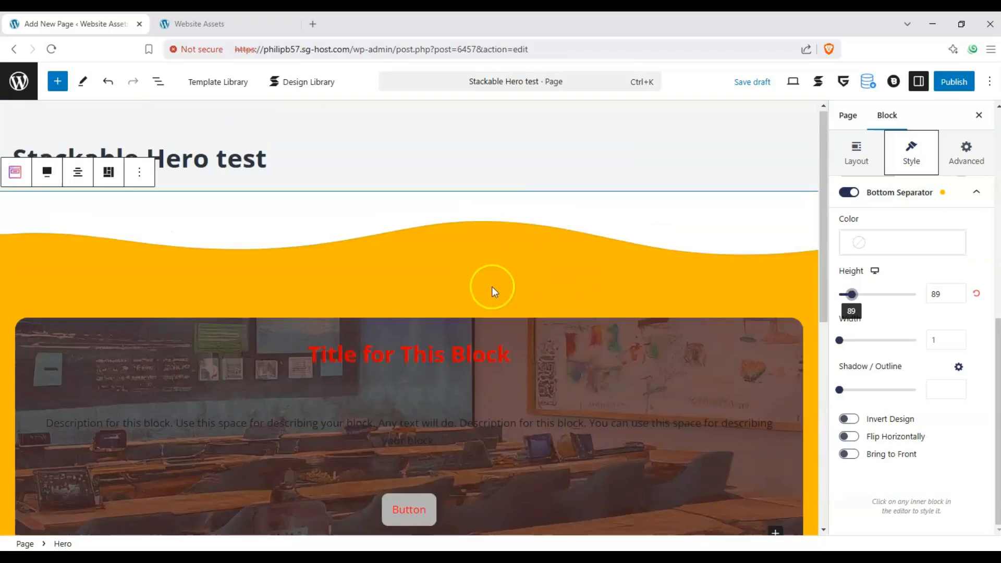
scroll(469, 284, down, 3)
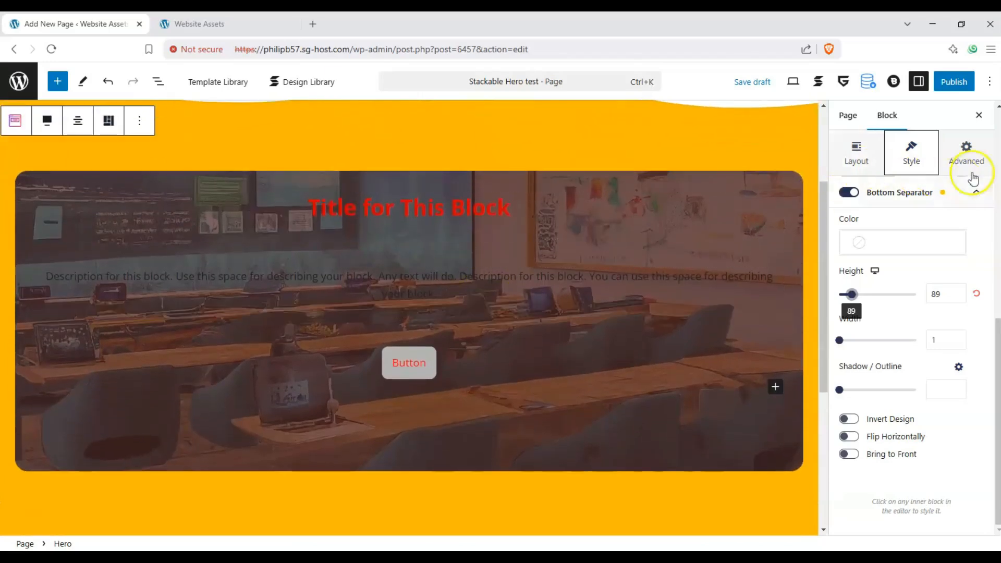
- Look through the Hero block's advanced General settings for HTML tag, overflow and clear
click(973, 178)
click(987, 238)
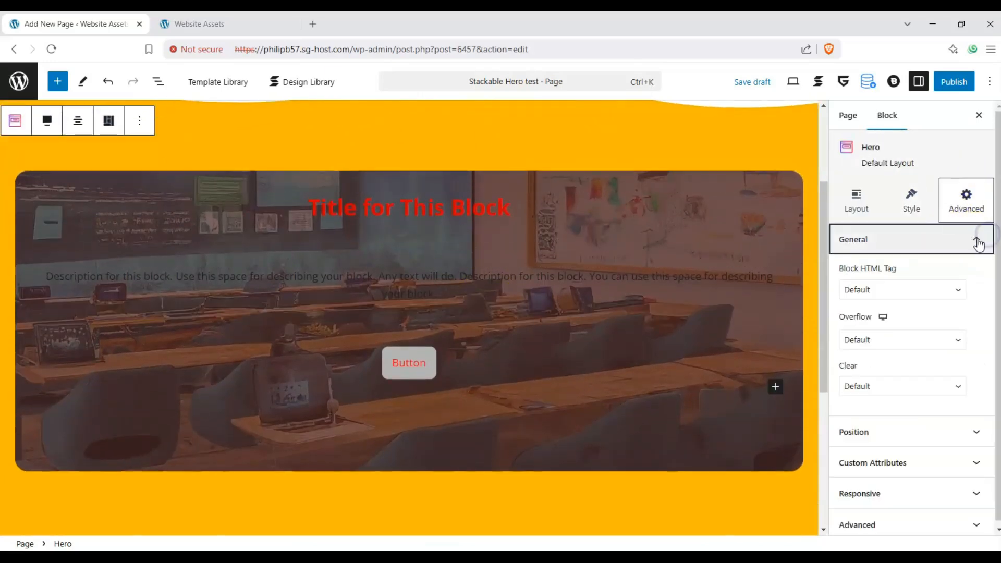
click(978, 241)
click(885, 243)
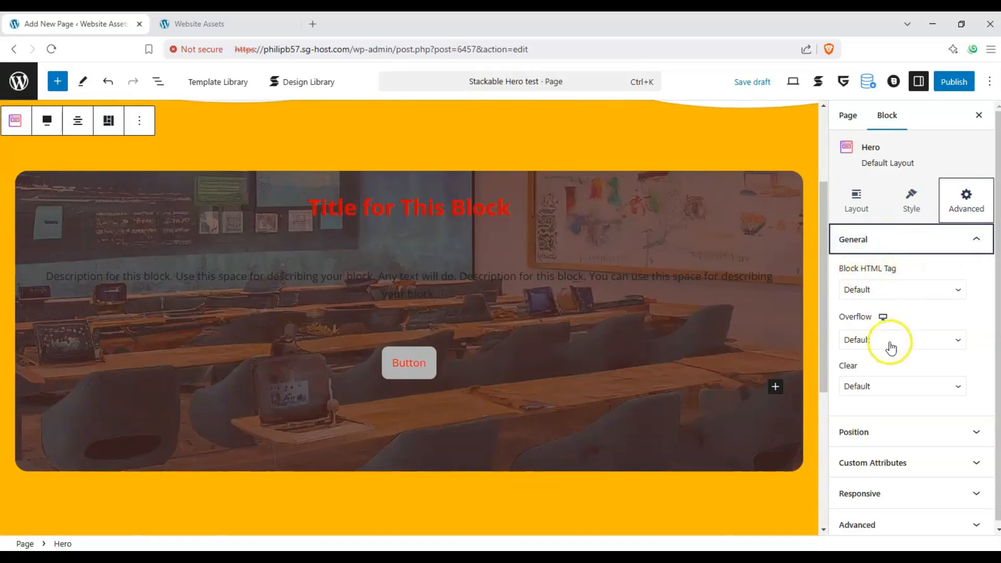
click(930, 244)
- Try a bottom position offset of 84 px on the Hero block and reset it
click(930, 273)
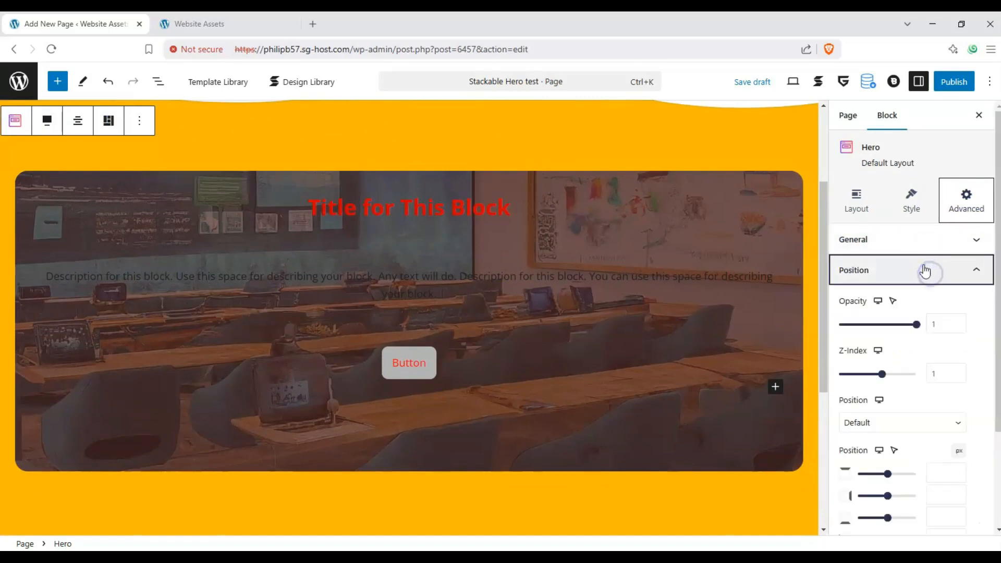
click(940, 317)
scroll(928, 394, down, 2)
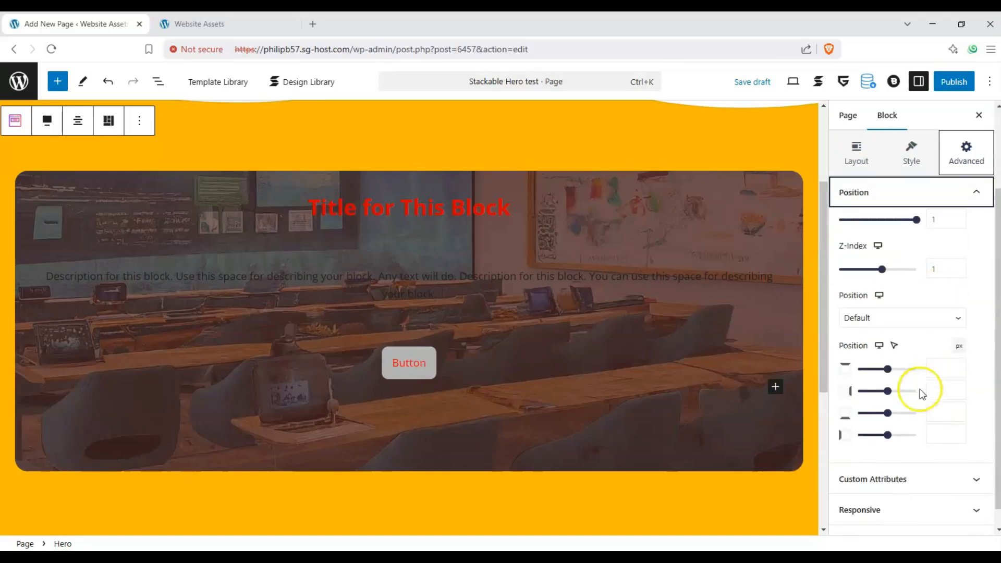
drag(888, 413, 912, 412)
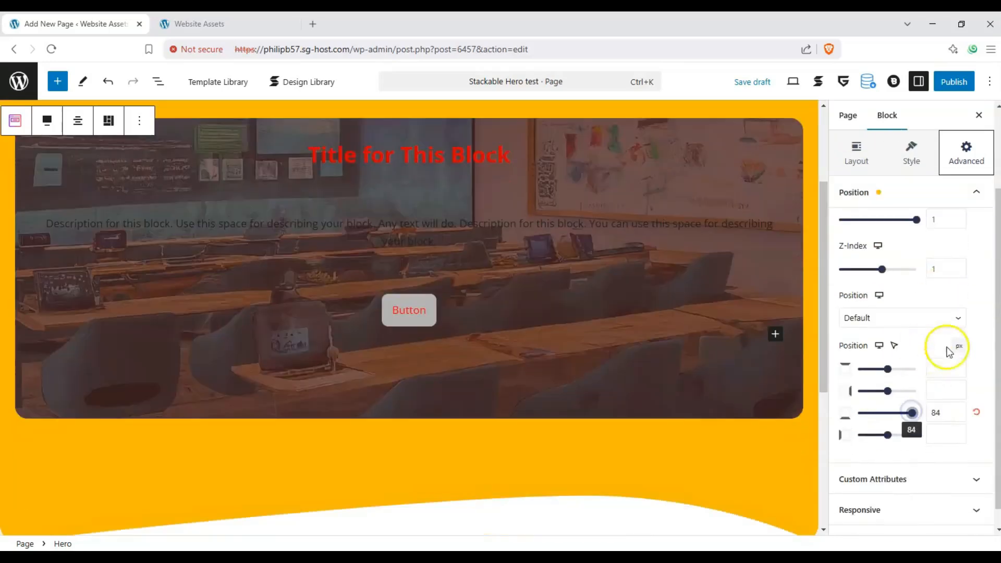
click(975, 412)
click(977, 193)
- Examine the Hero block's custom attributes, responsive visibility options, and HTML anchor and CSS class settings
click(982, 297)
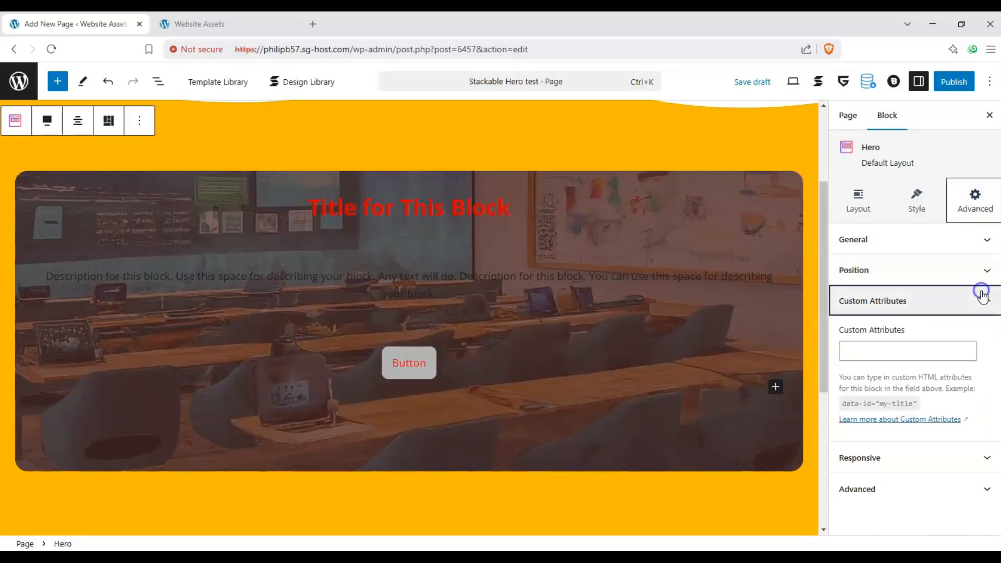
click(983, 301)
click(982, 332)
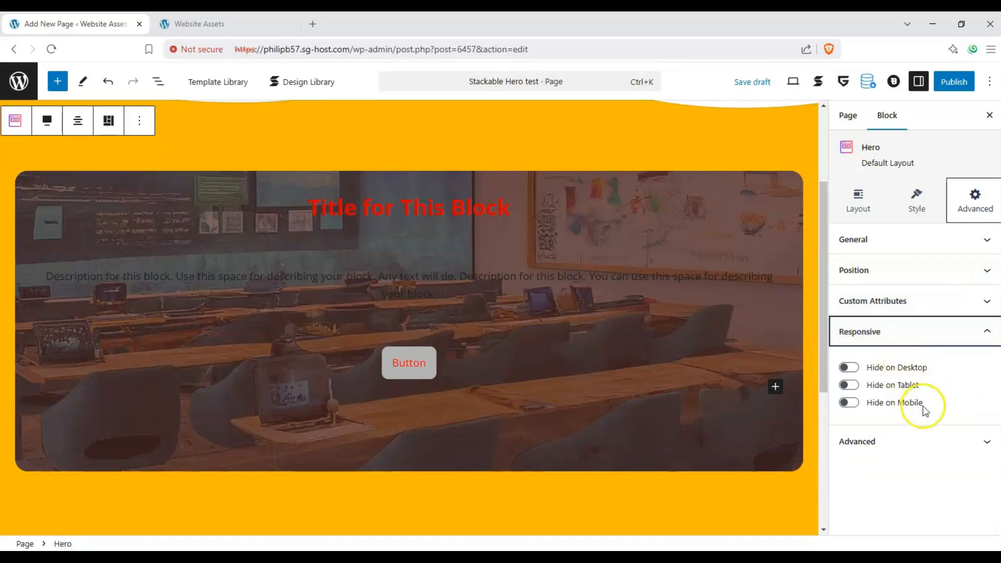
click(957, 332)
click(946, 364)
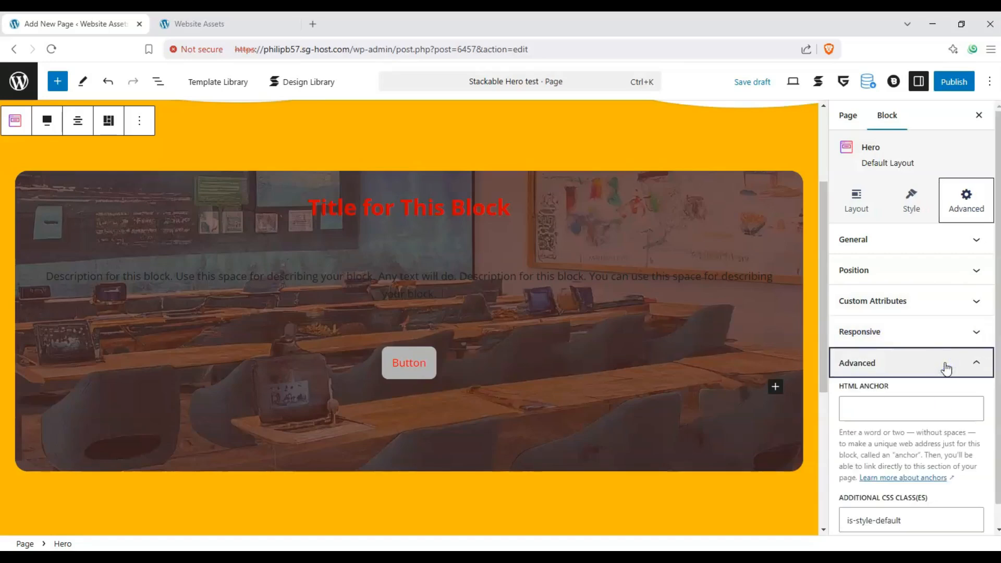
click(890, 342)
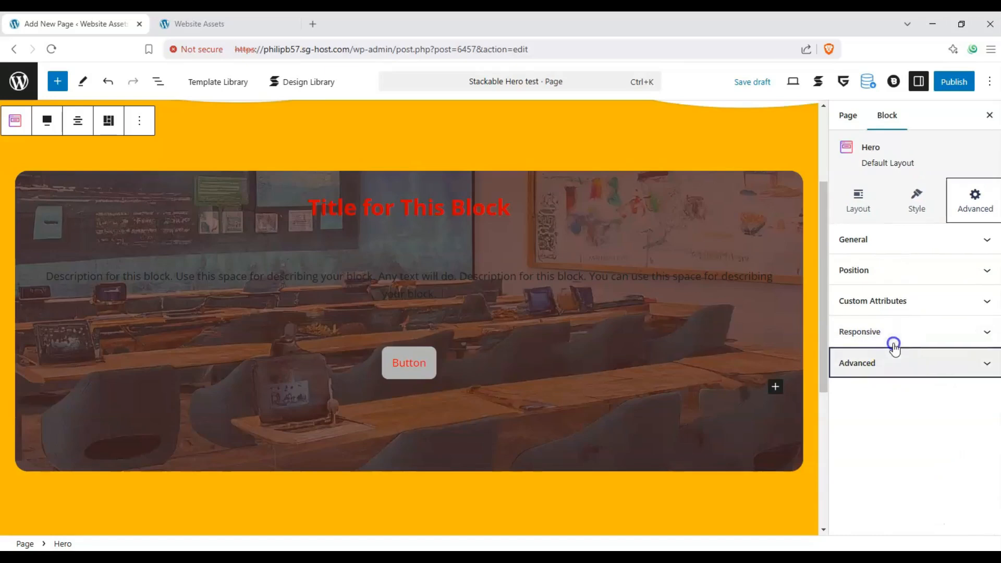
- Replace the Hero block's heading text with "Welcome to Website Assets!"
scroll(292, 289, up, 1)
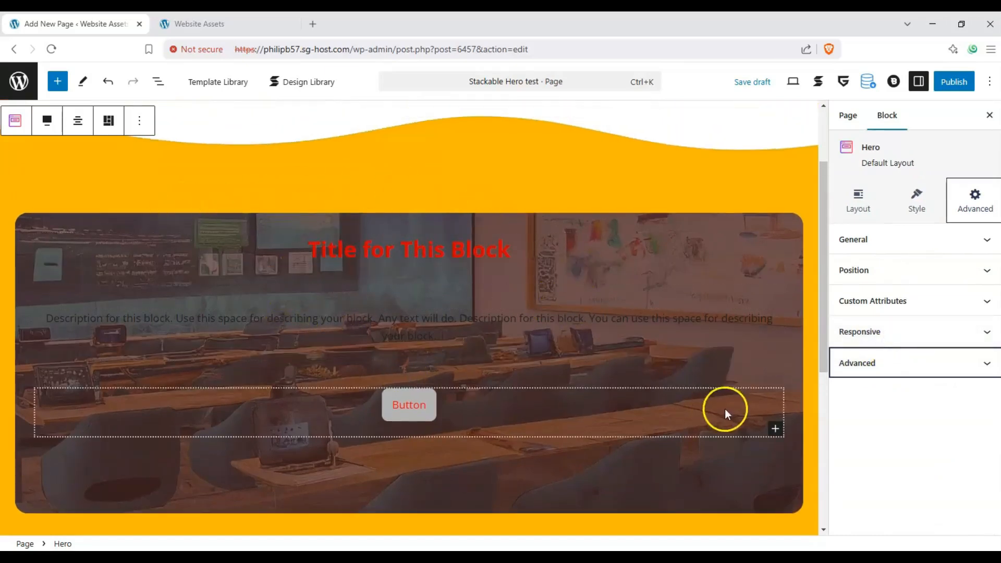
click(439, 254)
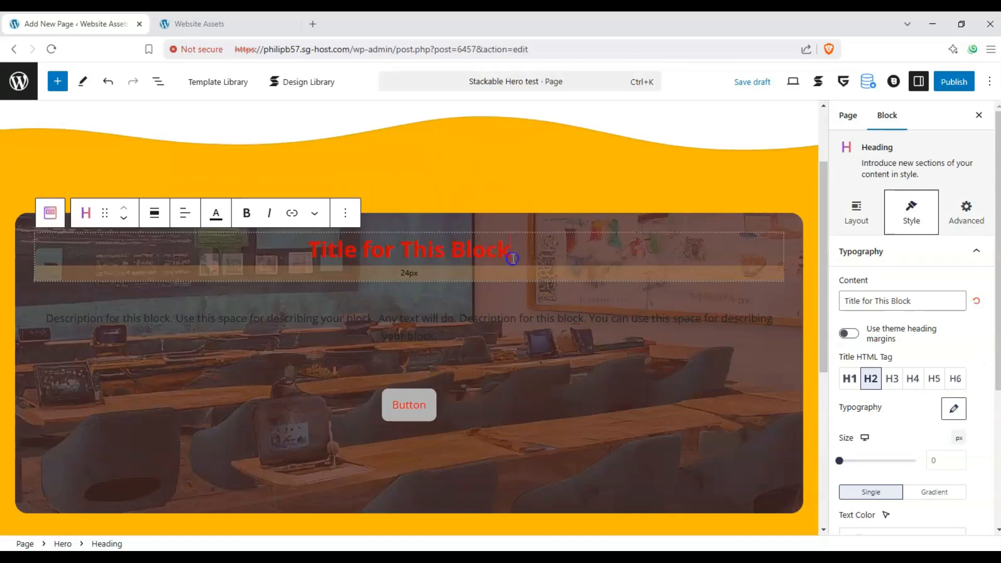
triple_click(511, 246)
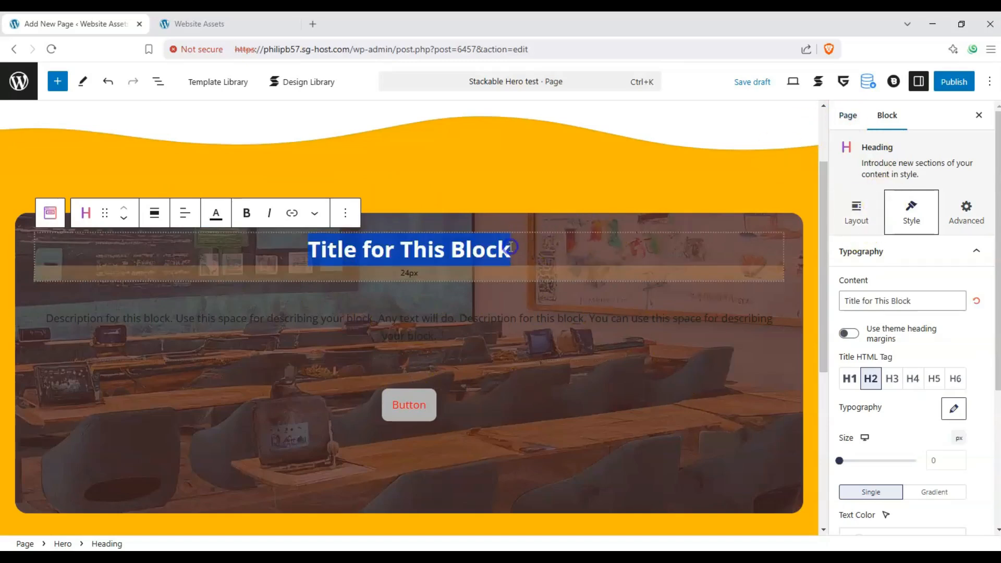
text(Welcome to)
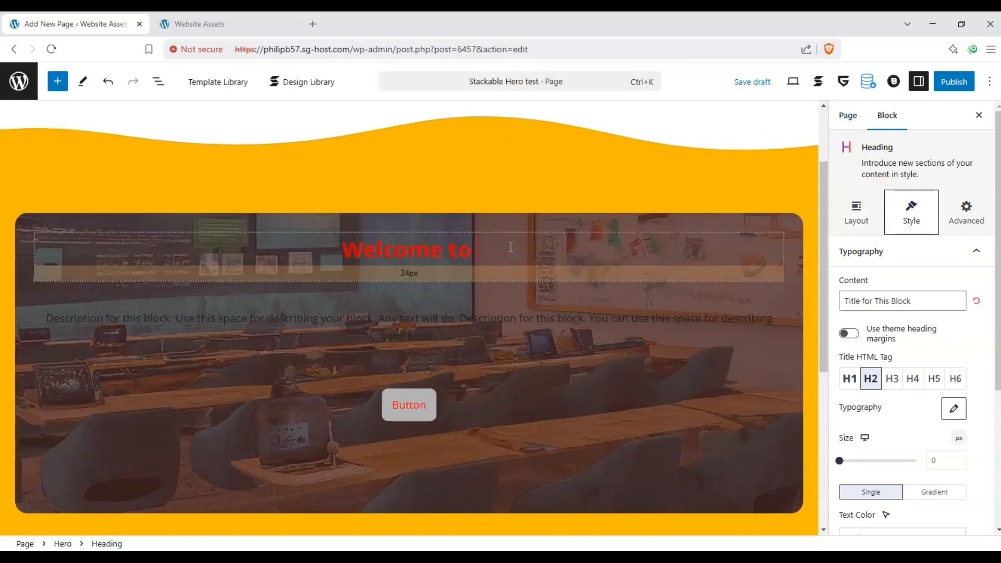
text( Website Assets!)
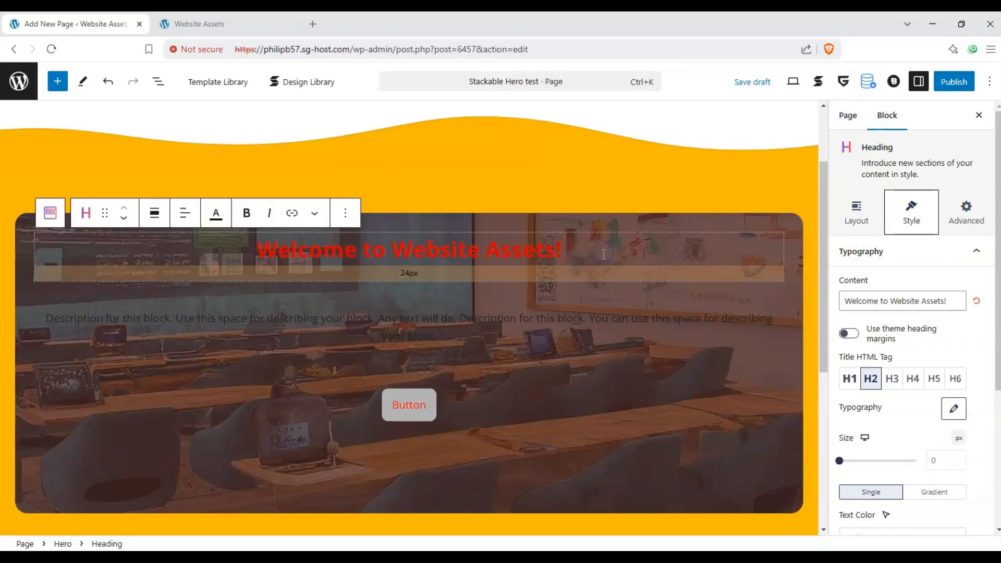
- Enable a background for the heading and set its border radius to 42
click(856, 214)
click(913, 212)
click(976, 252)
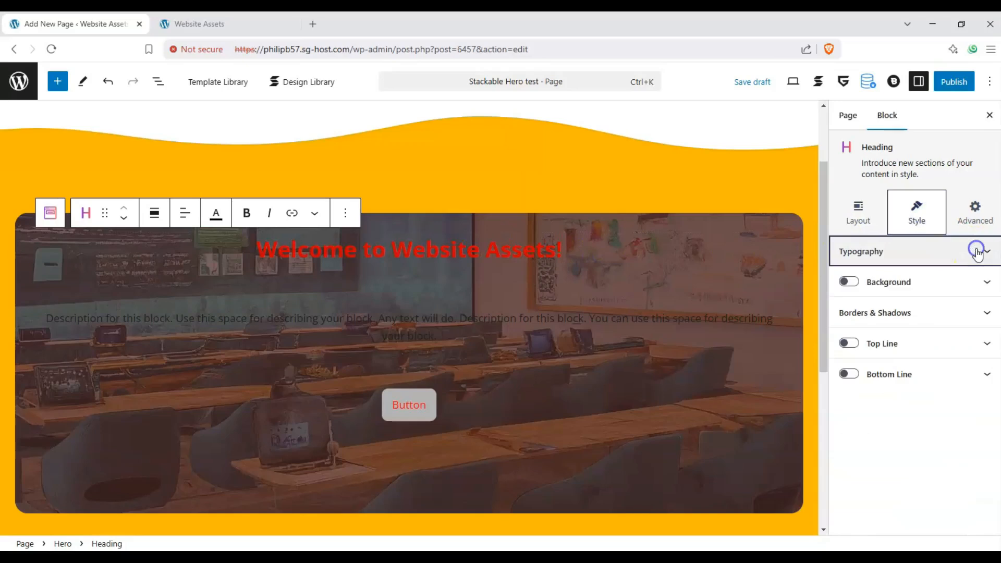
click(849, 282)
scroll(898, 365, down, 1)
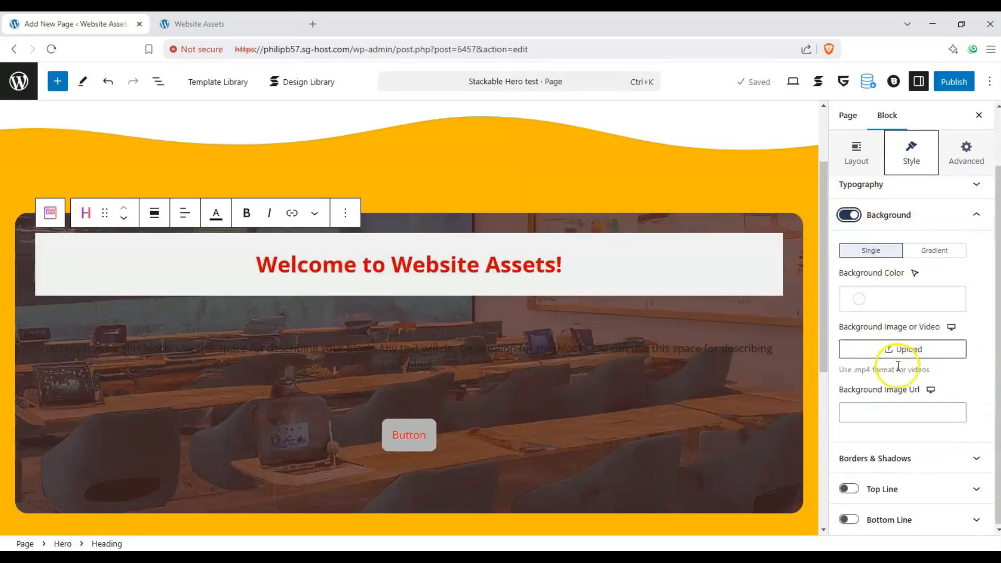
click(923, 458)
drag(842, 395, 905, 405)
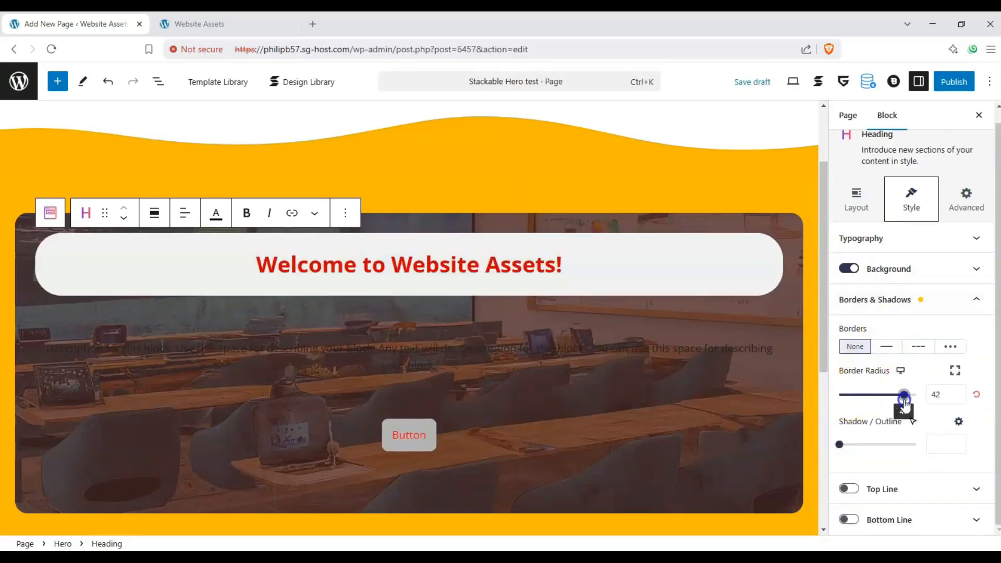
- Set the Hero description text's size to 30 px and enable its background
click(547, 349)
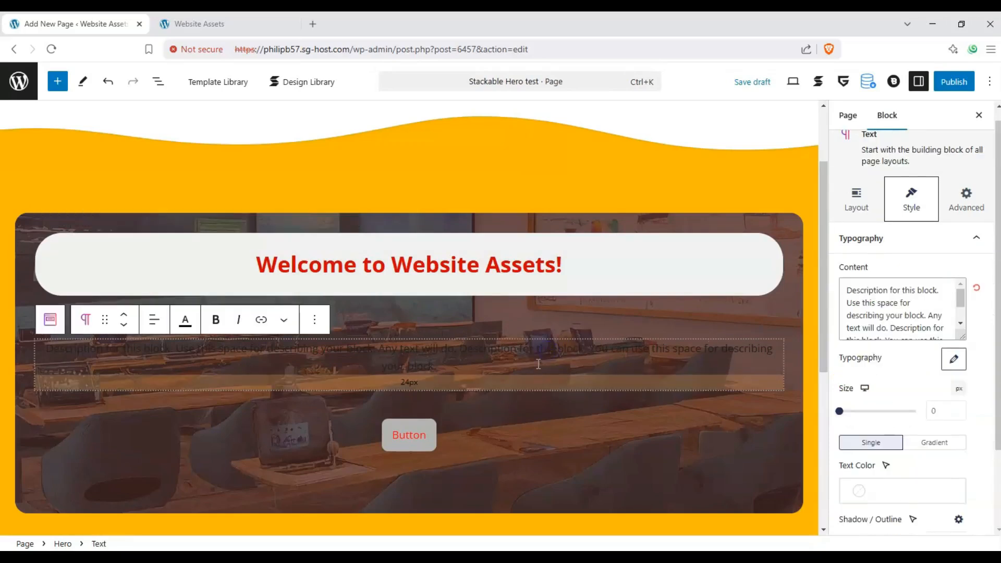
click(857, 414)
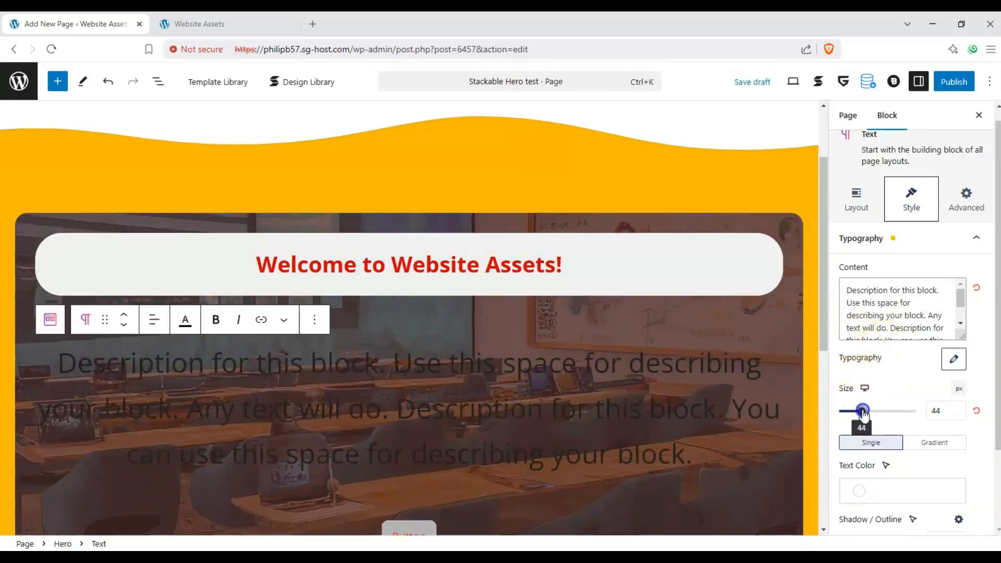
scroll(920, 396, down, 1)
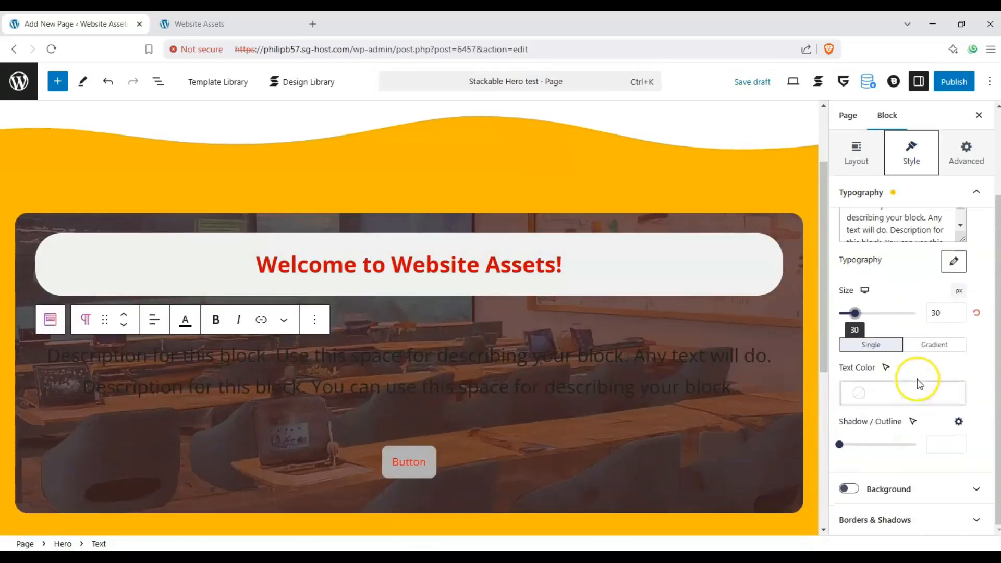
click(849, 489)
scroll(921, 424, down, 1)
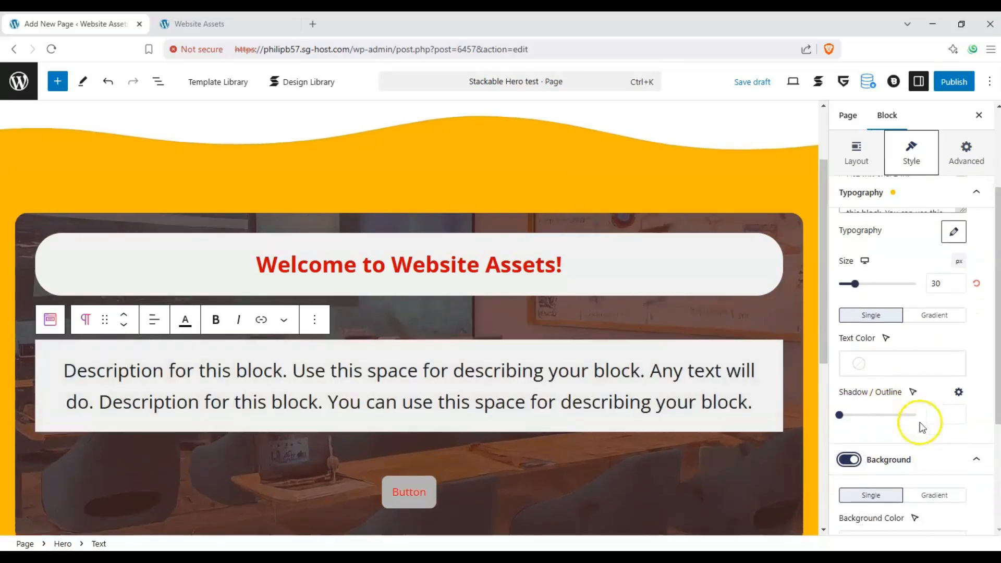
- Set the description text's background color to the semi-transparent brown #7452524f
click(961, 459)
click(965, 284)
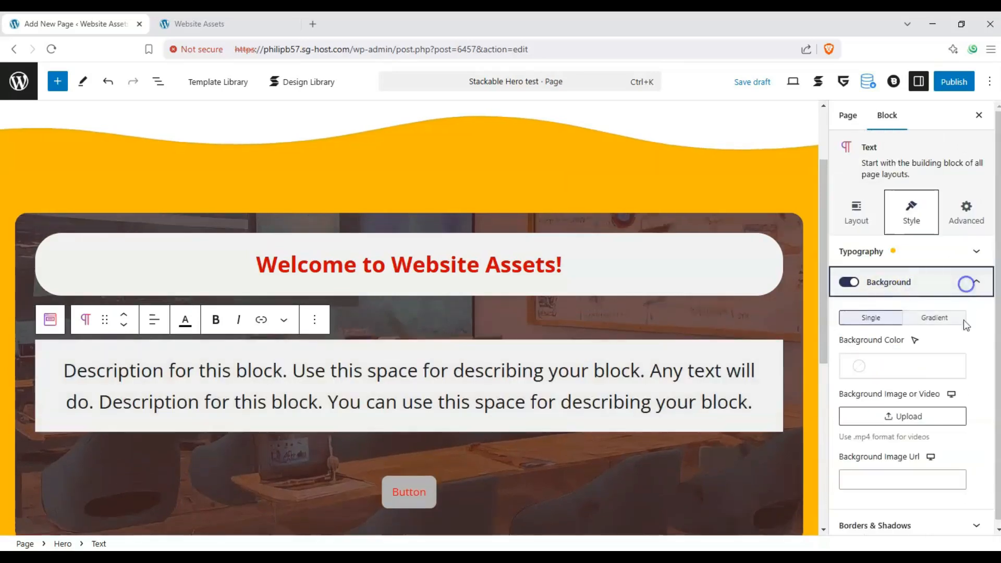
click(899, 360)
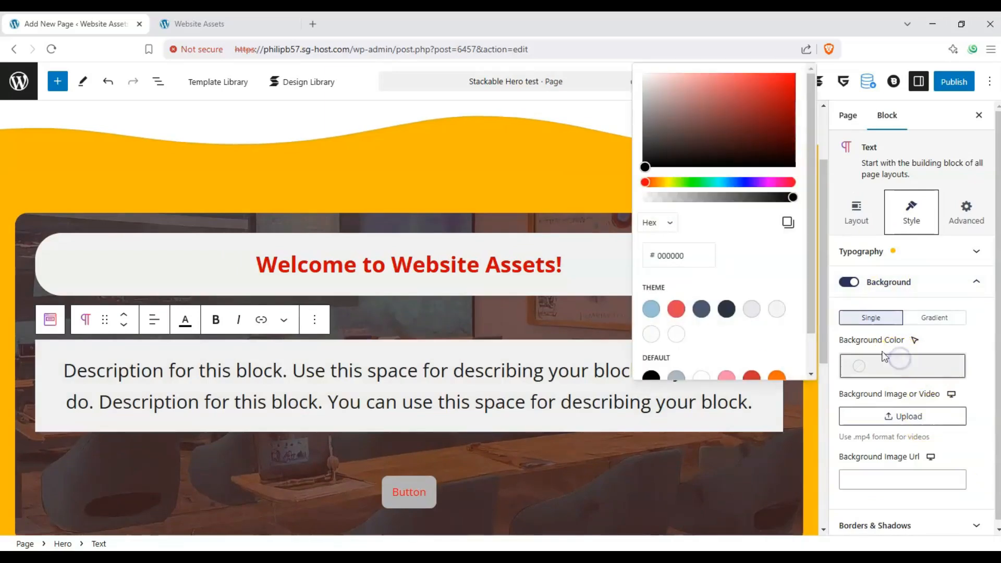
mouse_move(792, 197)
mouse_down()
mouse_move(688, 204)
mouse_move(798, 206)
mouse_up()
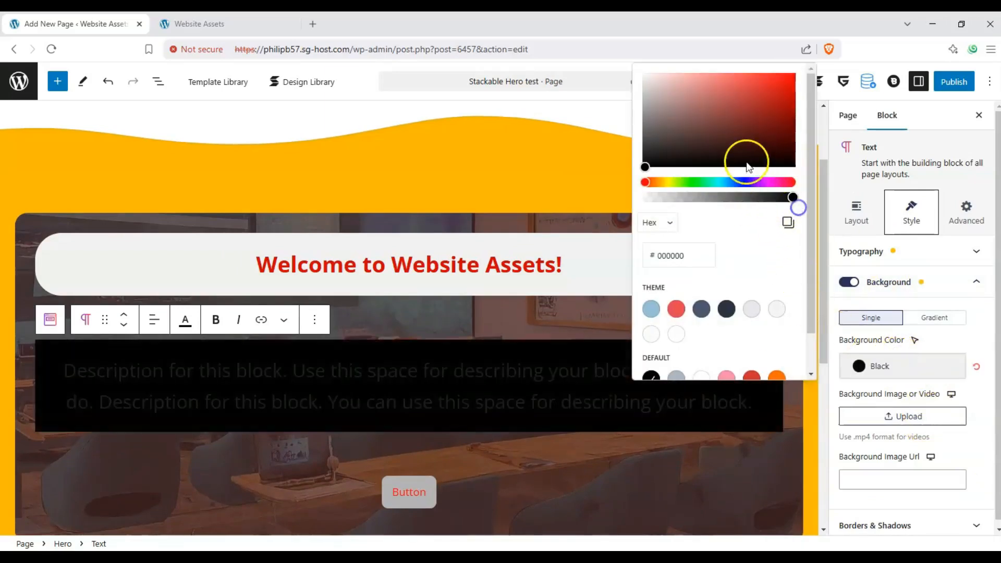
drag(712, 146, 687, 124)
drag(725, 201, 692, 201)
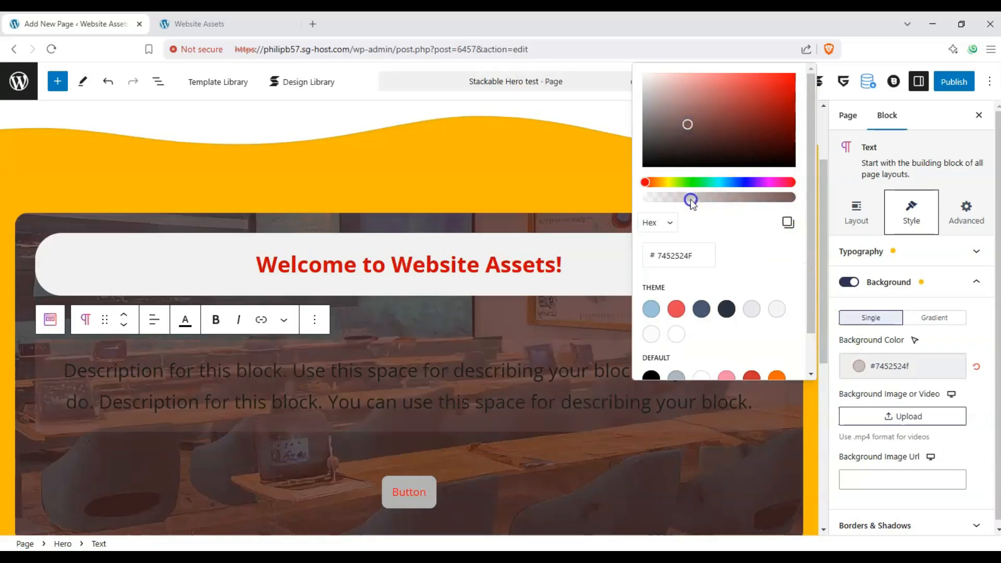
- Change the Hero description text's background color to the semi-transparent off-white #fcf7f782
click(754, 317)
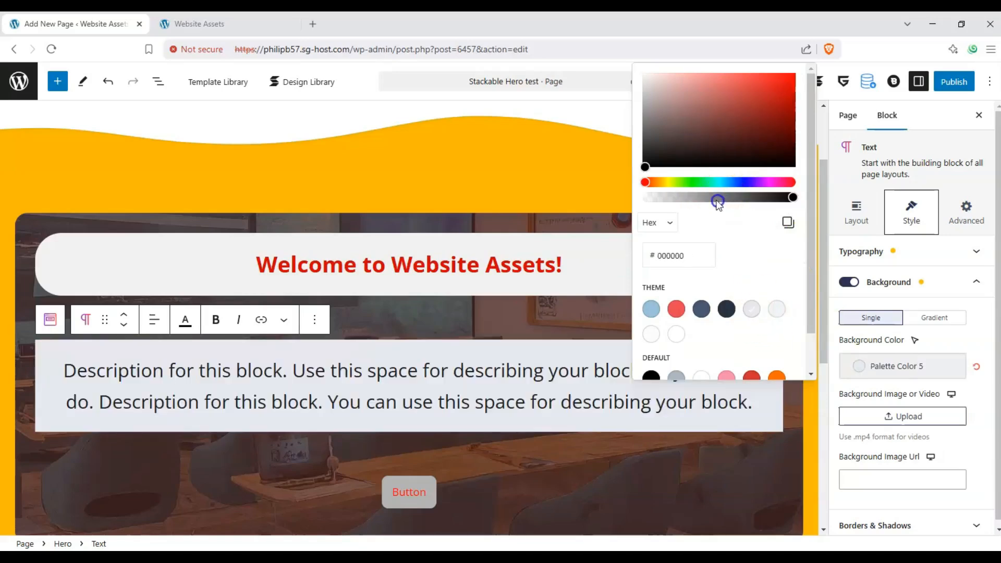
drag(718, 202, 744, 199)
drag(672, 123, 647, 74)
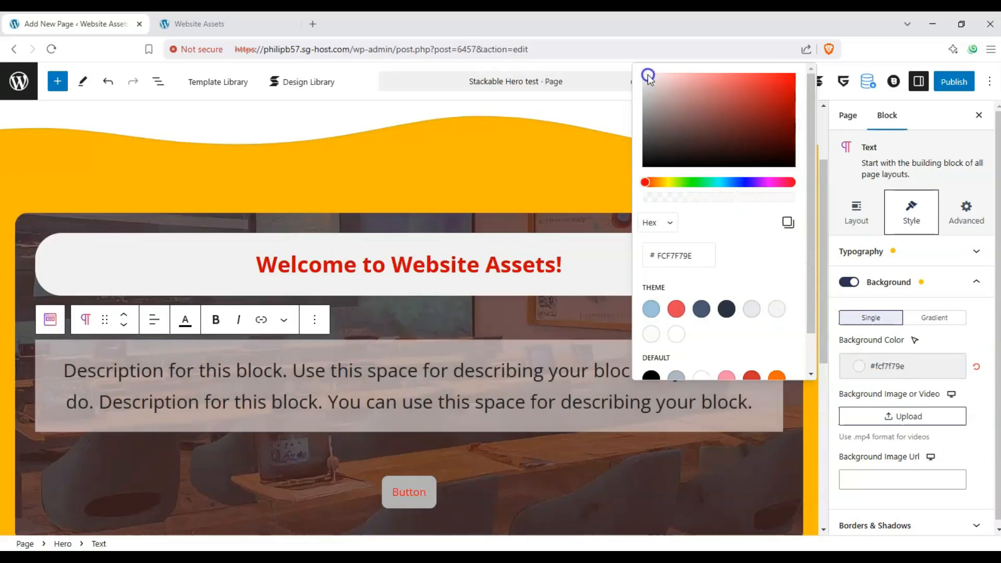
mouse_move(722, 198)
mouse_down()
mouse_move(735, 199)
mouse_move(687, 196)
mouse_move(721, 199)
mouse_up()
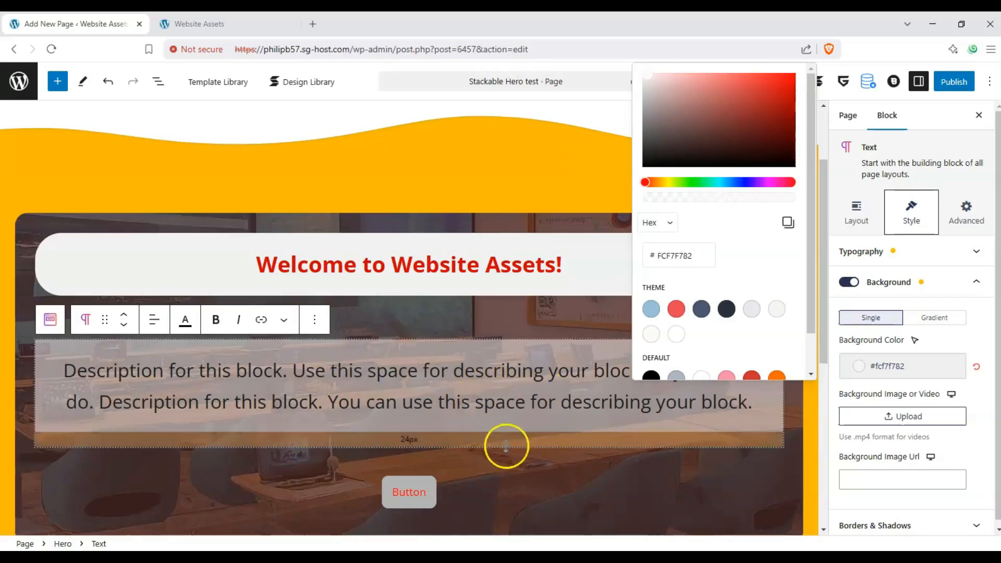
click(958, 450)
click(971, 282)
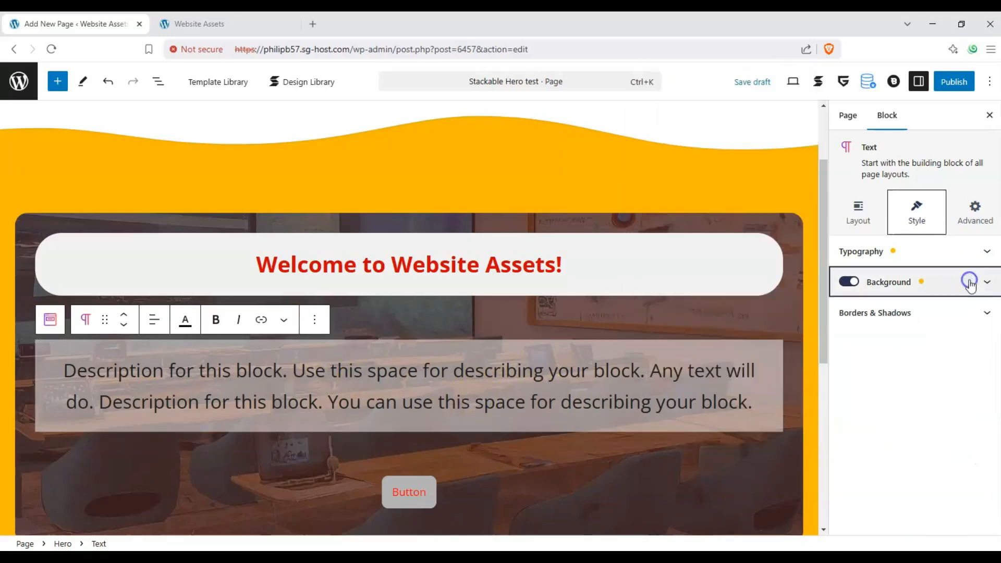
- Set the Hero button's color to Luminous vivid orange and its text color to the near-white #fdfdfd
scroll(570, 404, down, 2)
click(422, 426)
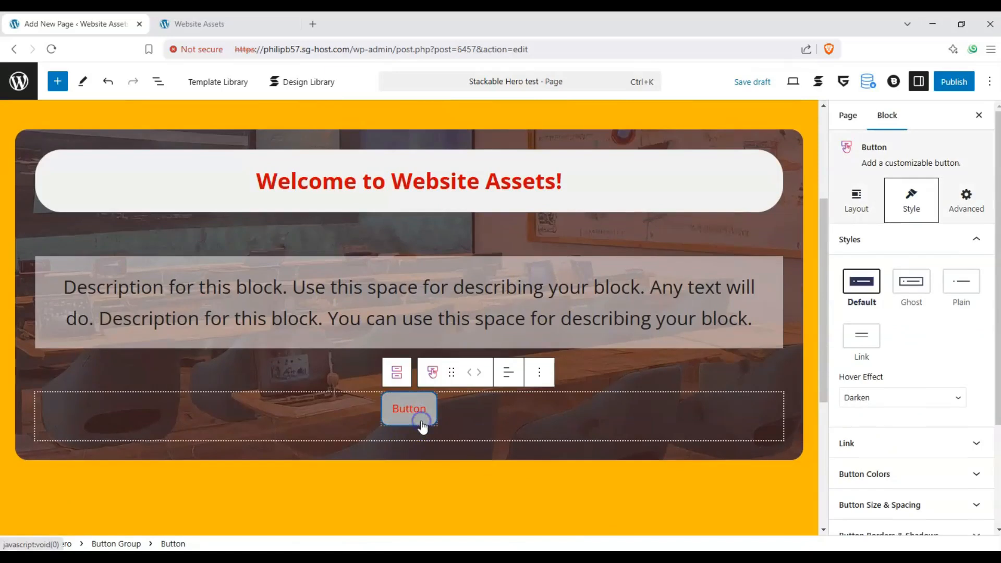
click(933, 341)
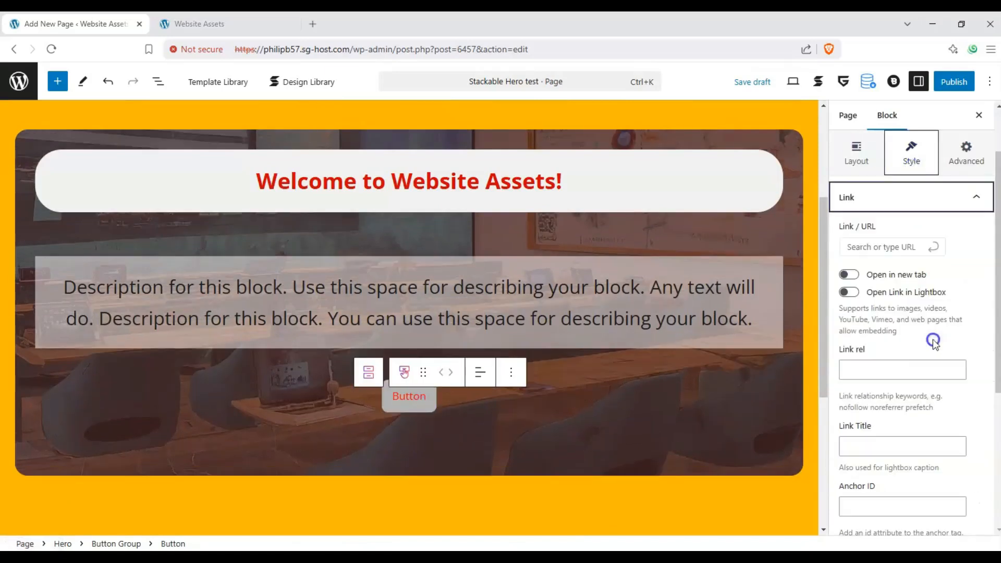
click(961, 206)
click(935, 305)
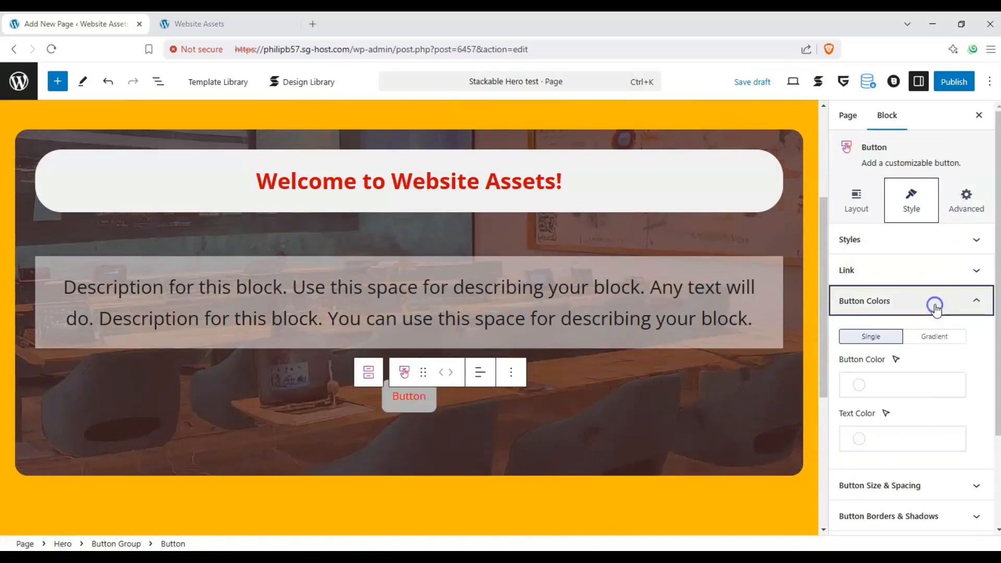
click(848, 385)
click(778, 380)
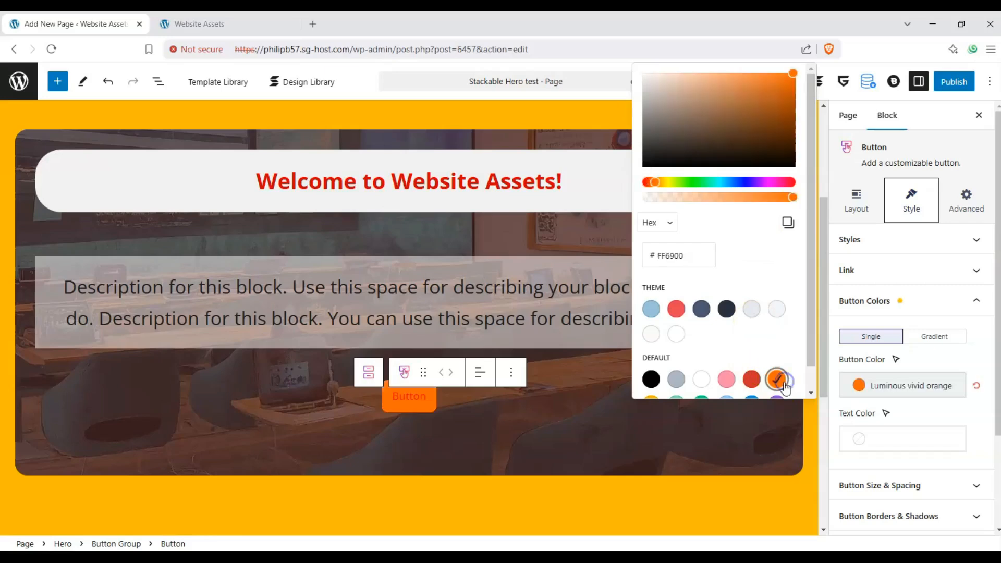
click(856, 435)
drag(760, 167, 649, 103)
click(932, 408)
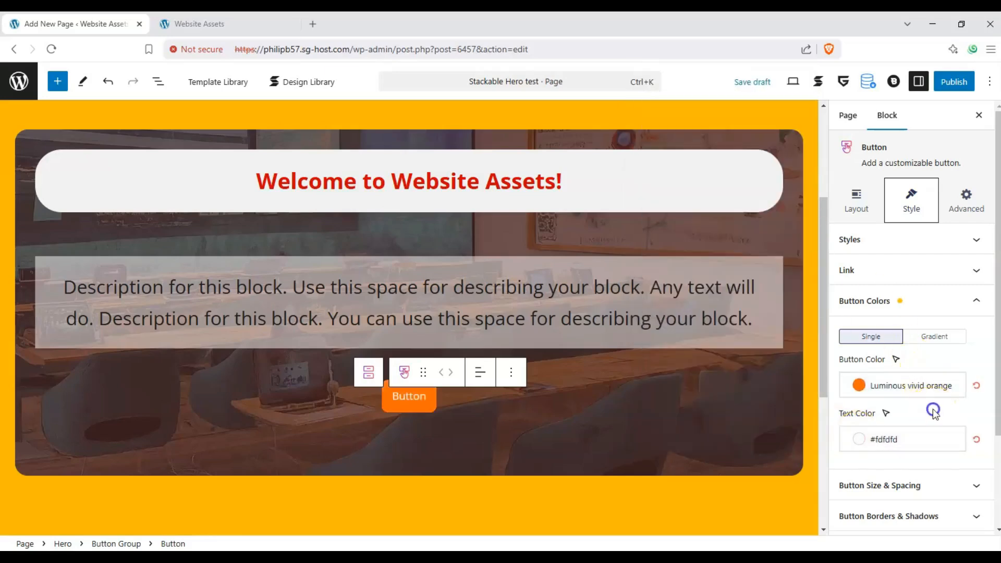
click(977, 300)
- Set the Hero button's minimum height to 71 and its vertical padding to 0 px
click(978, 340)
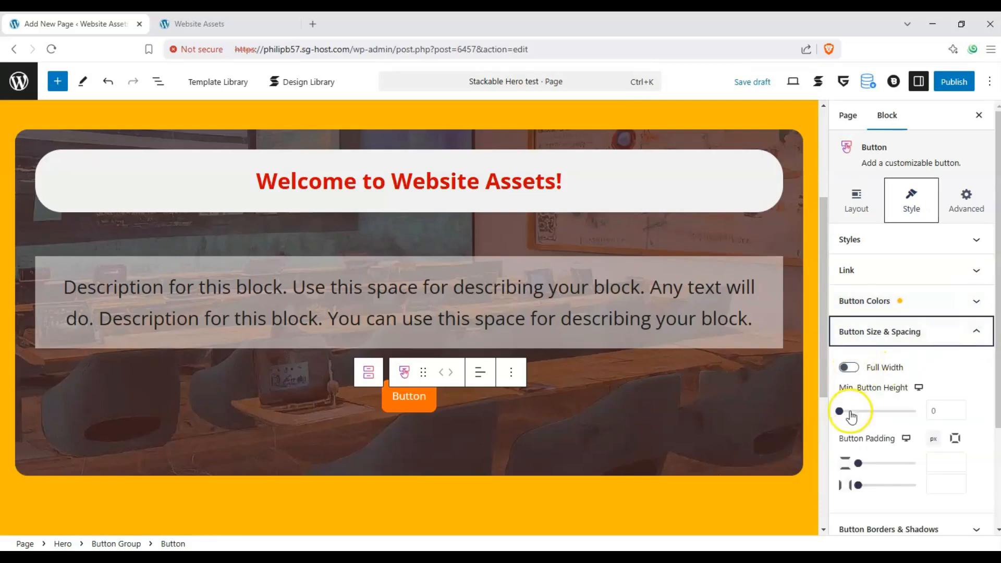
drag(839, 411, 895, 414)
drag(874, 462, 858, 464)
- Try to search for a "website" icon for the Hero button, and reload the page editor
scroll(934, 417, down, 2)
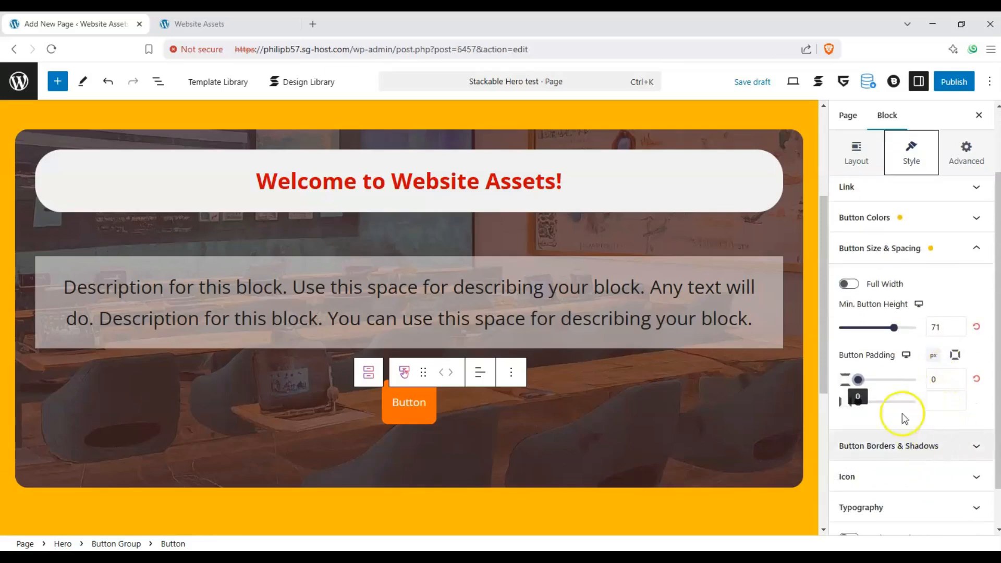
click(938, 477)
click(853, 362)
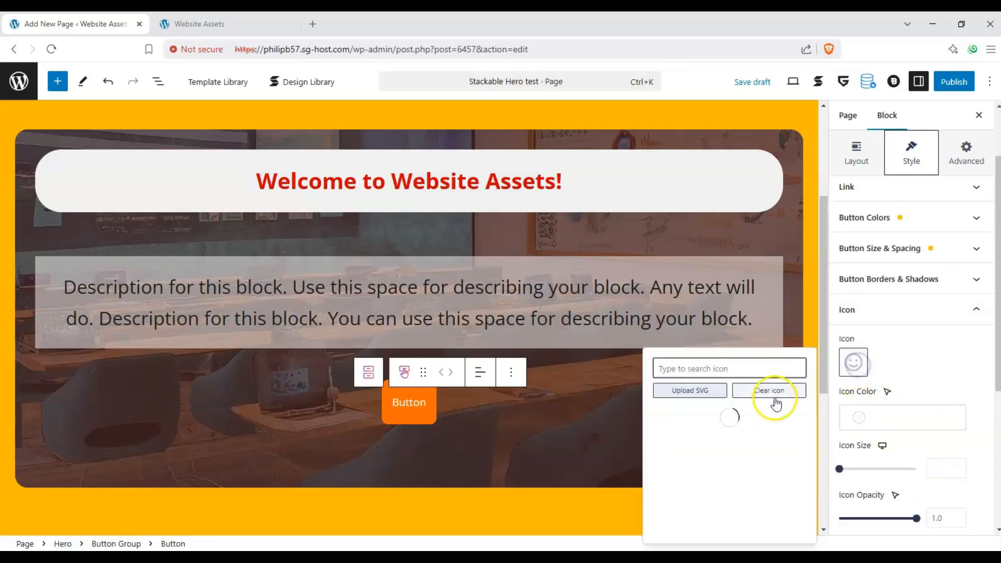
text(w)
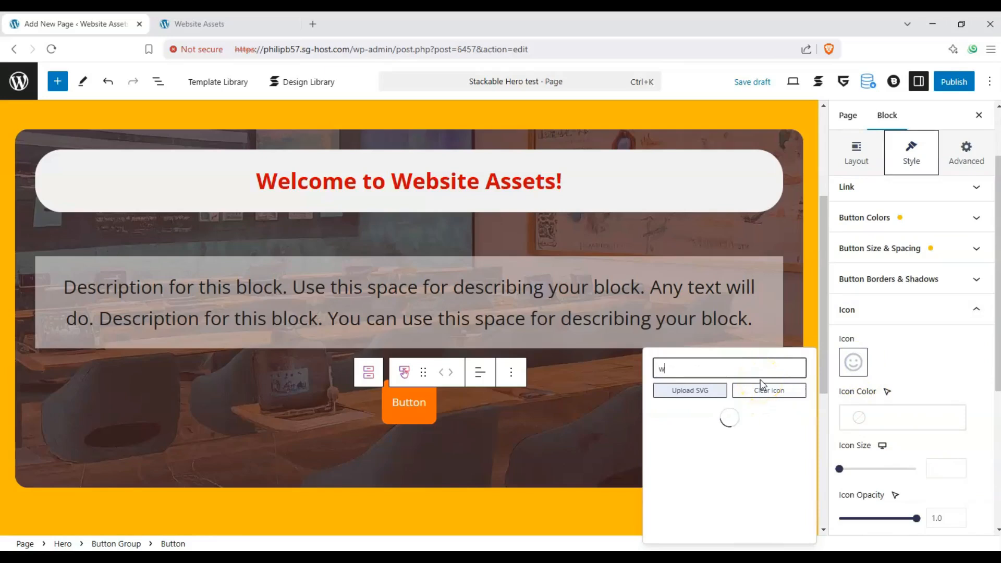
text(ebsite)
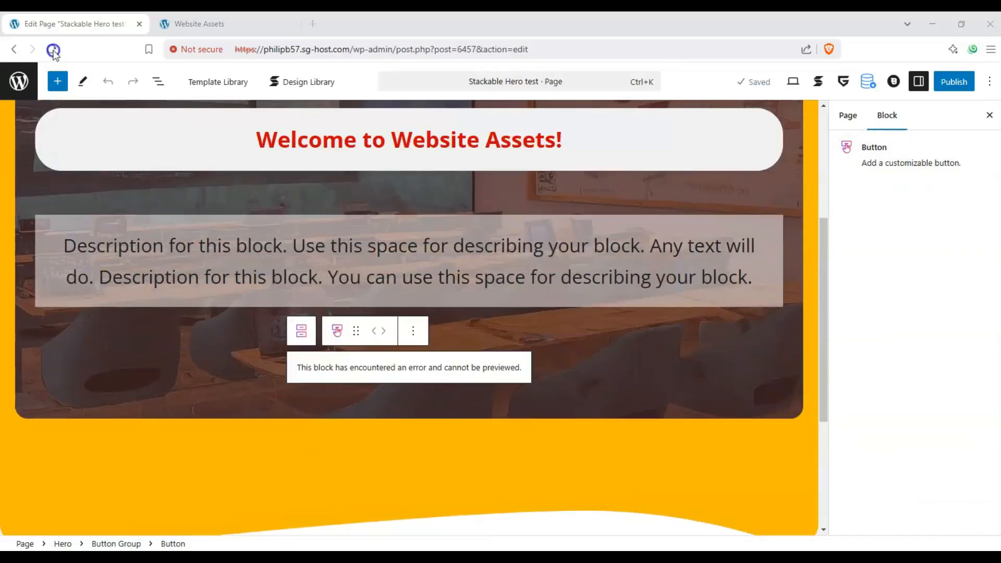
click(52, 49)
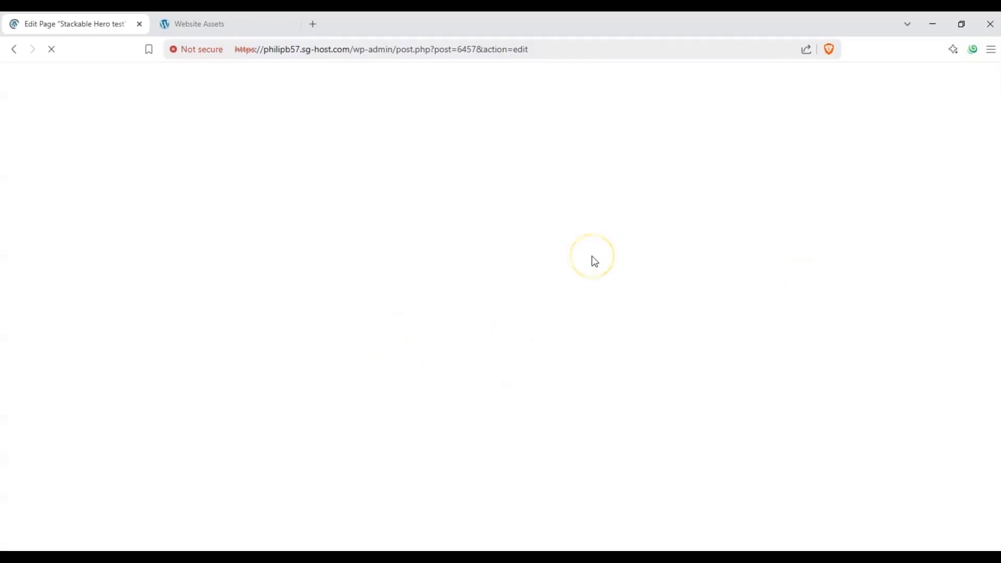
- Add an outlined star icon to the Hero button by searching the icon library for "star"
scroll(610, 306, down, 5)
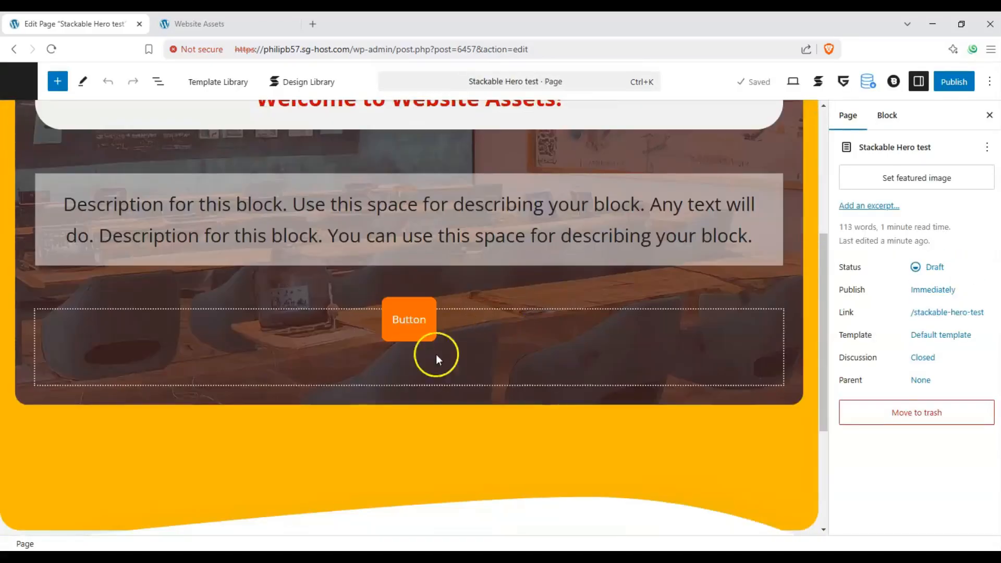
click(417, 316)
scroll(886, 339, down, 3)
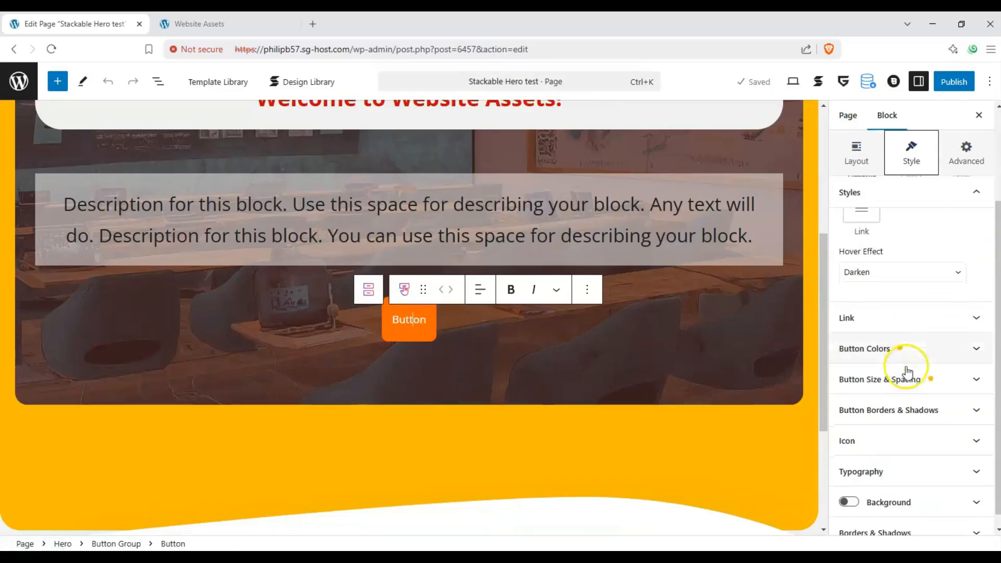
click(932, 440)
click(848, 327)
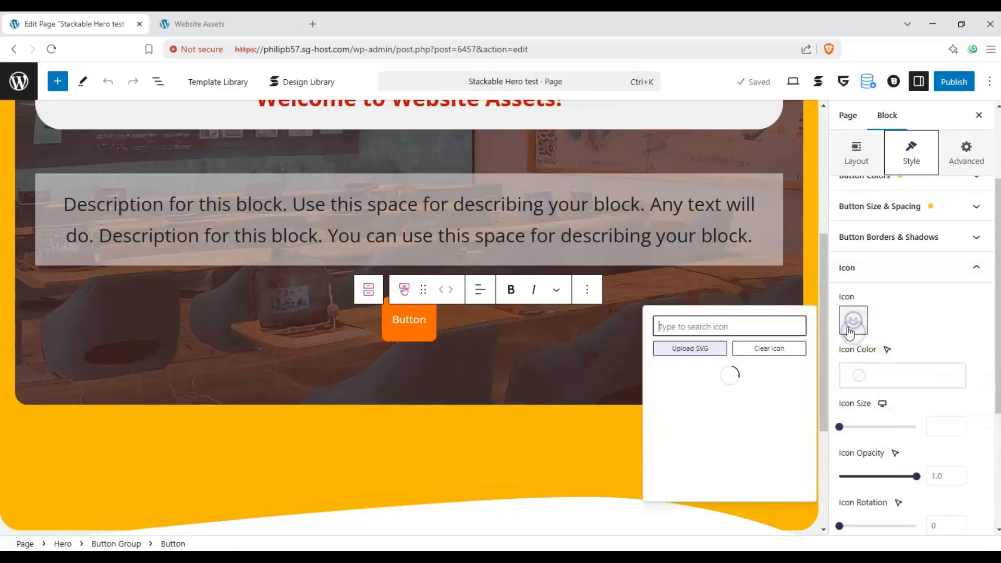
text(star)
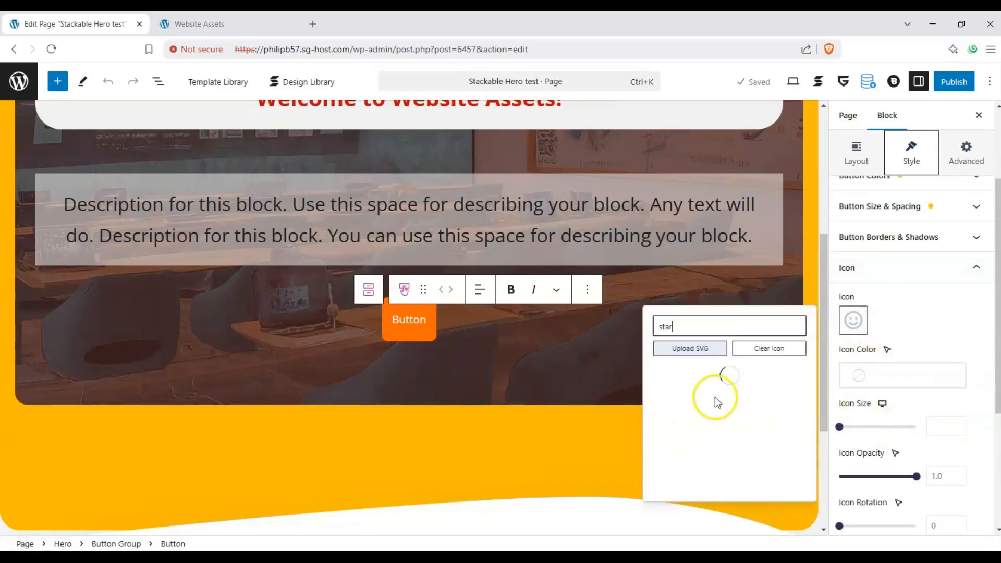
click(668, 378)
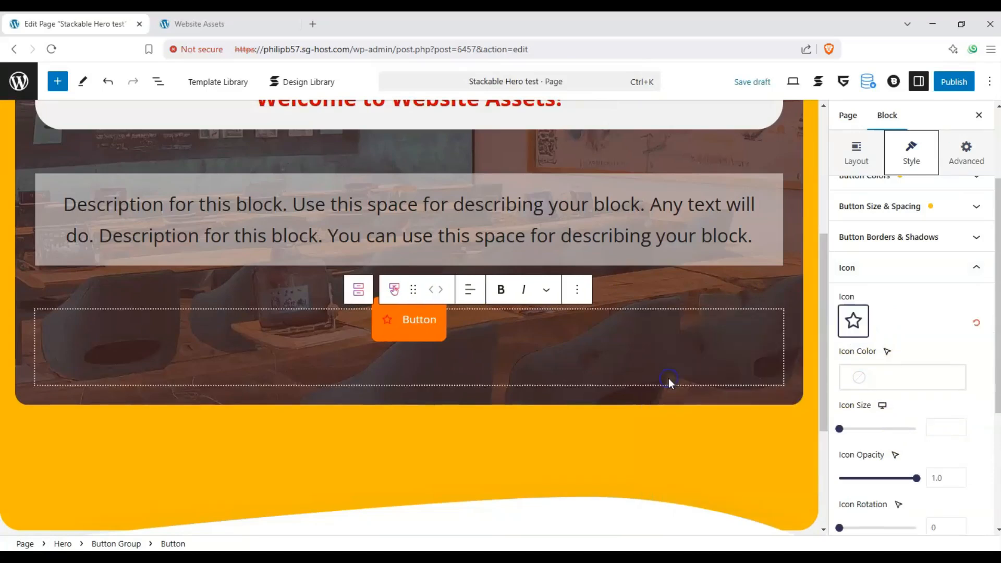
- Give the button's star icon a very light theme color, an icon size of 41 and an icon gap of 40
click(860, 377)
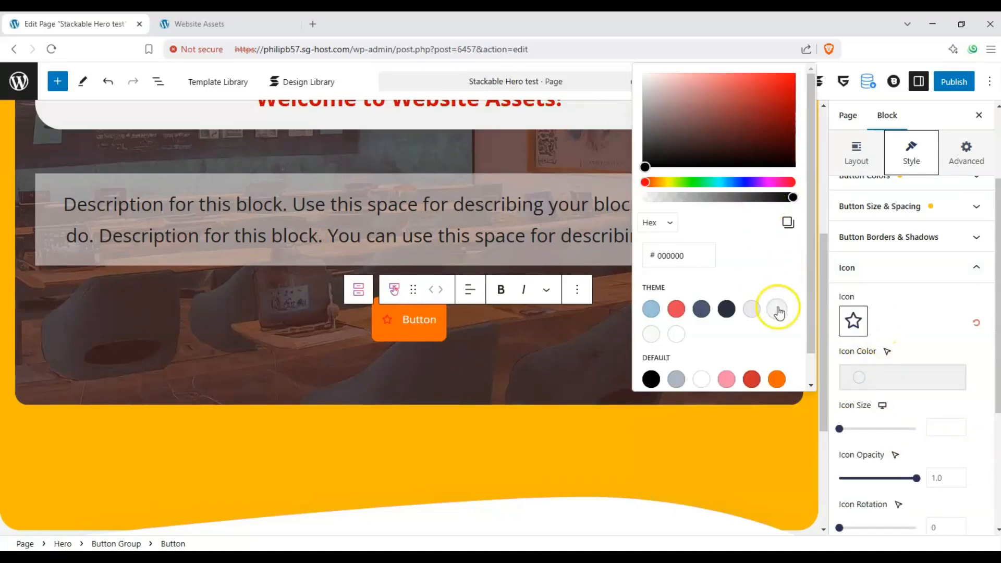
click(779, 312)
drag(841, 428, 901, 437)
scroll(930, 427, down, 4)
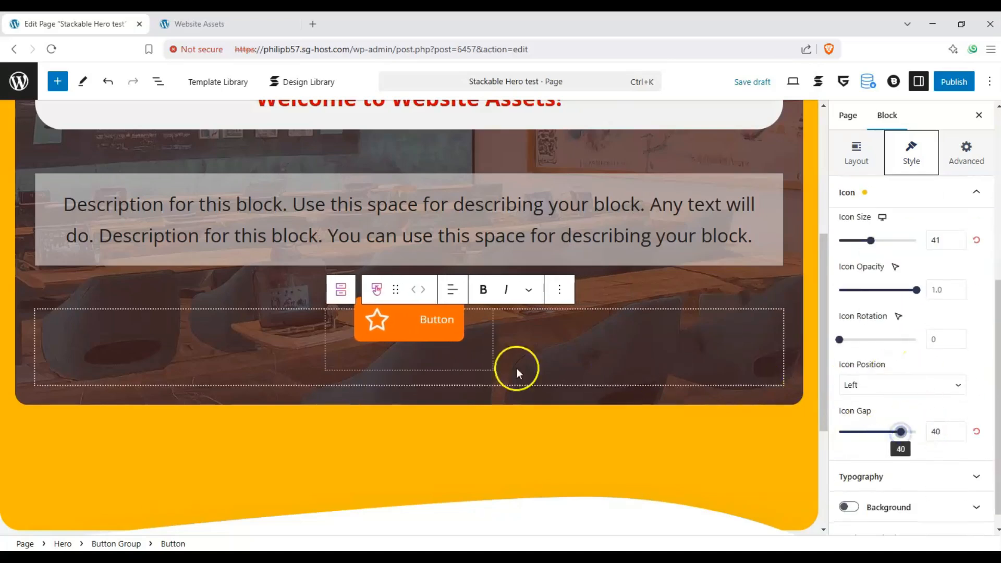
- Replace the Hero button's label with "Learn More!"
double_click(448, 322)
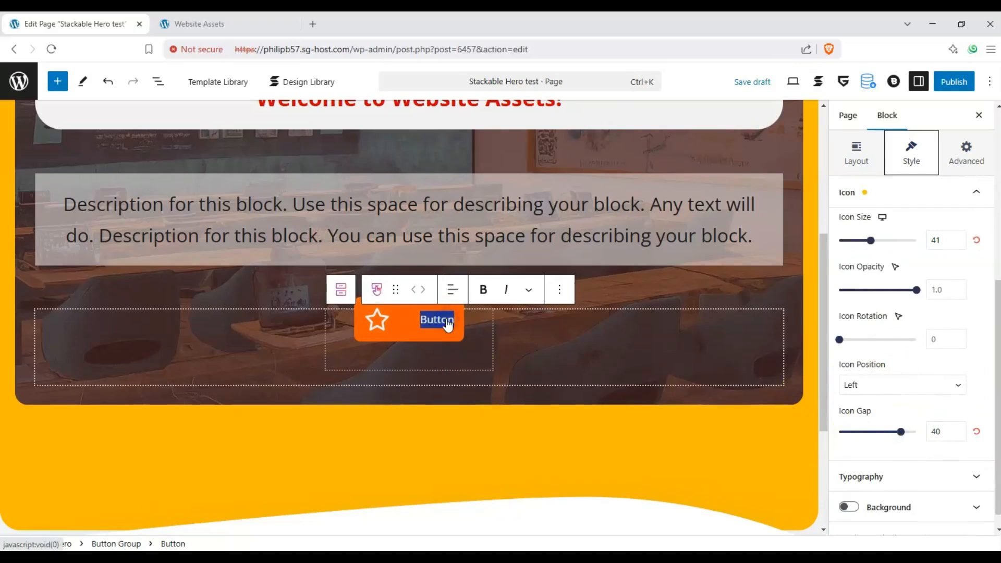
text(Lear)
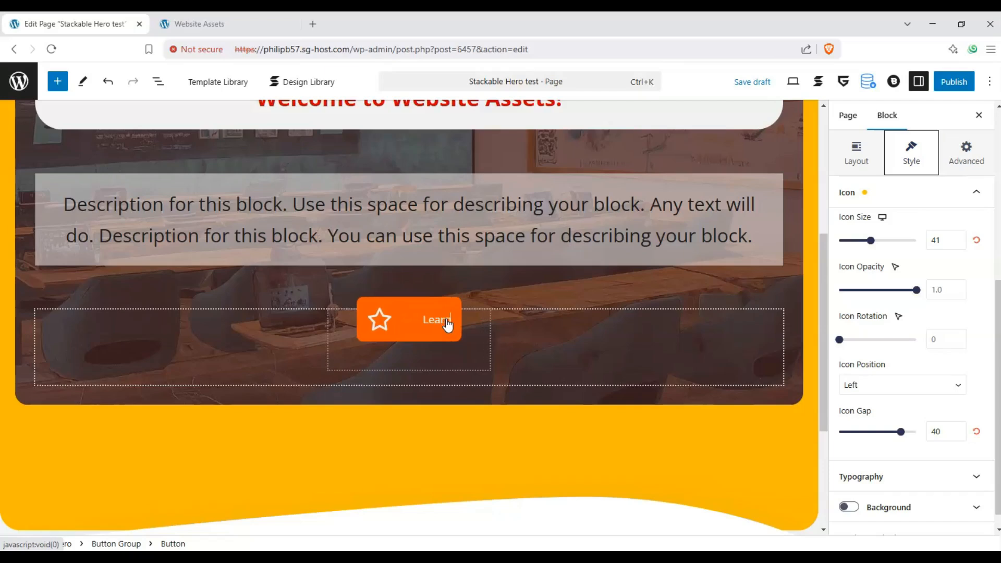
text(n More!)
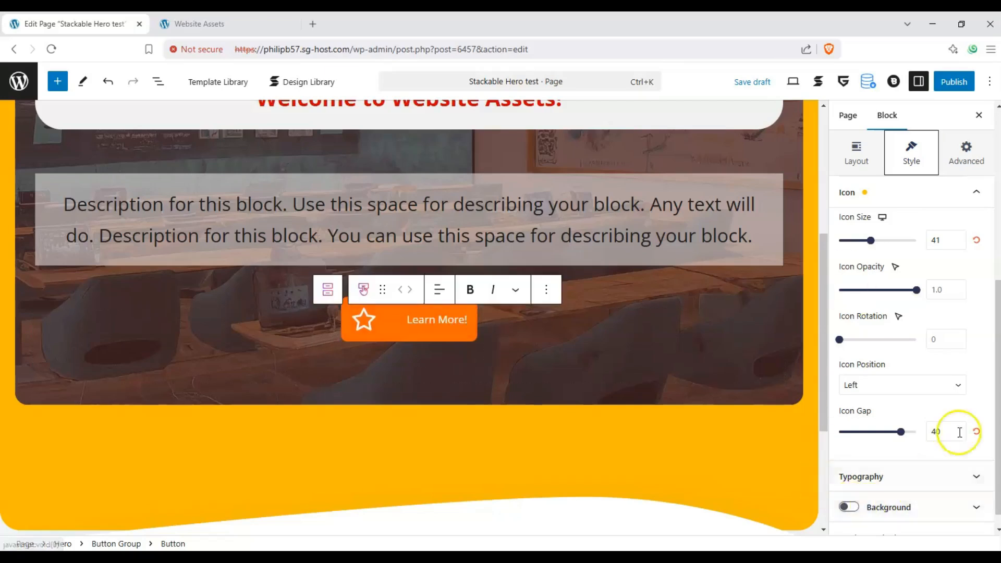
- Set the Hero button's typography size to 30 px
scroll(978, 297, up, 3)
click(976, 250)
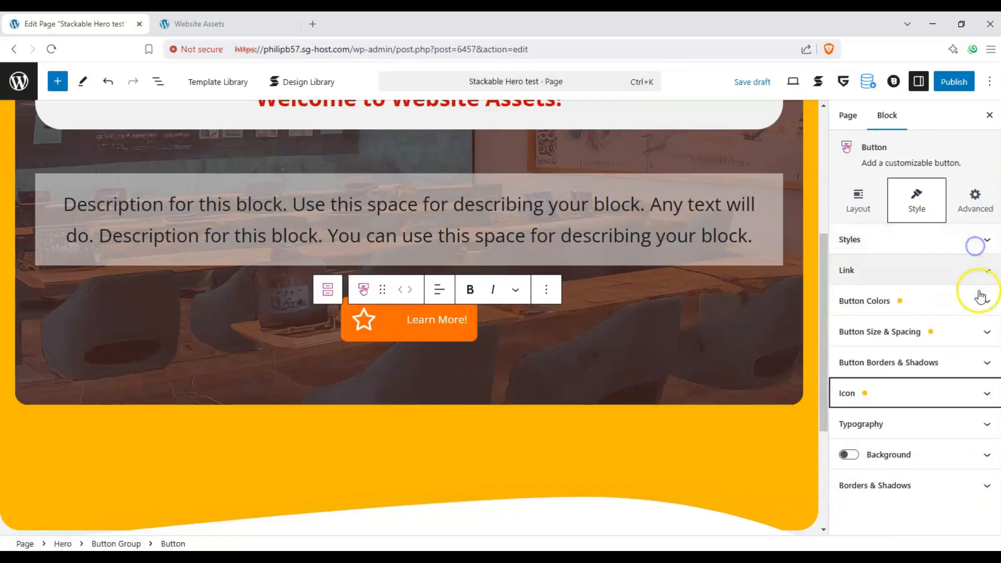
click(980, 418)
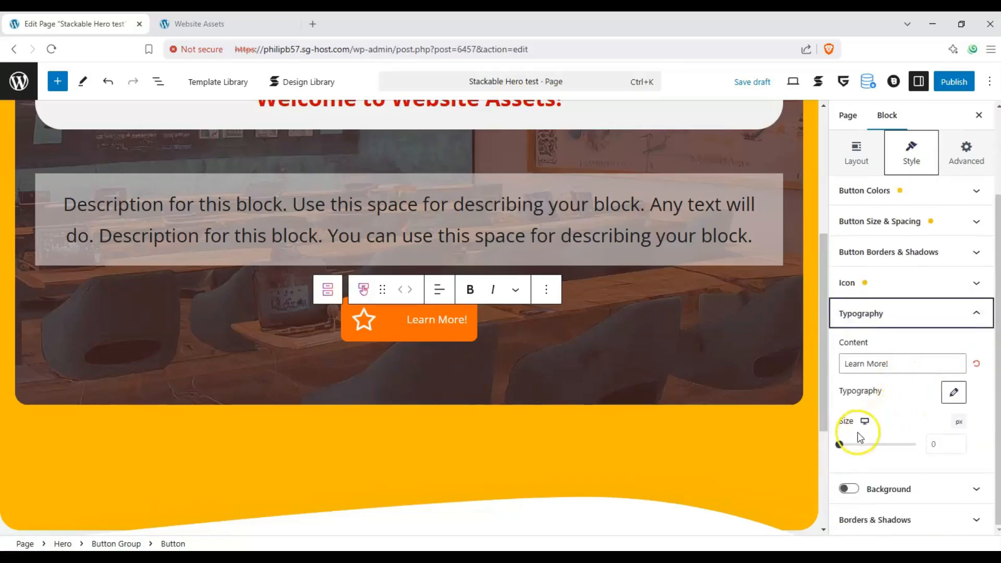
drag(859, 444, 854, 445)
- Review the styled Hero block on the page and look over the button's advanced and layout settings
scroll(530, 359, up, 2)
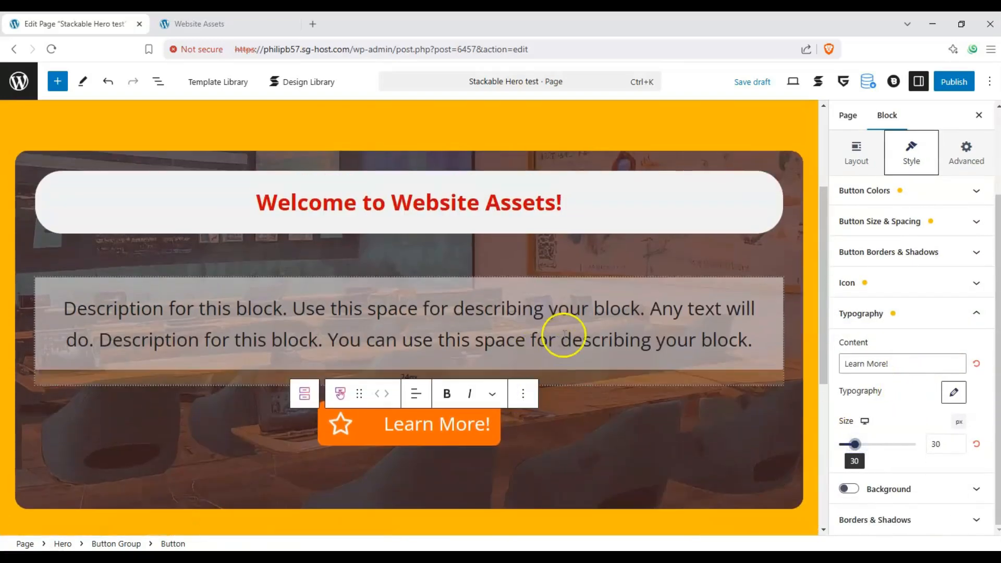
scroll(564, 333, up, 2)
scroll(543, 335, down, 4)
scroll(542, 338, up, 2)
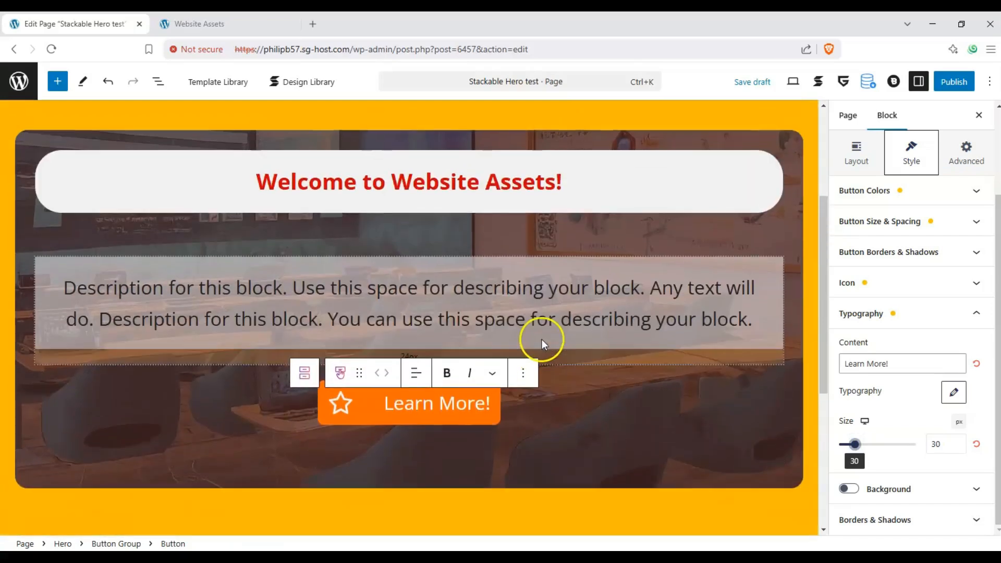
scroll(621, 248, up, 2)
scroll(621, 246, down, 4)
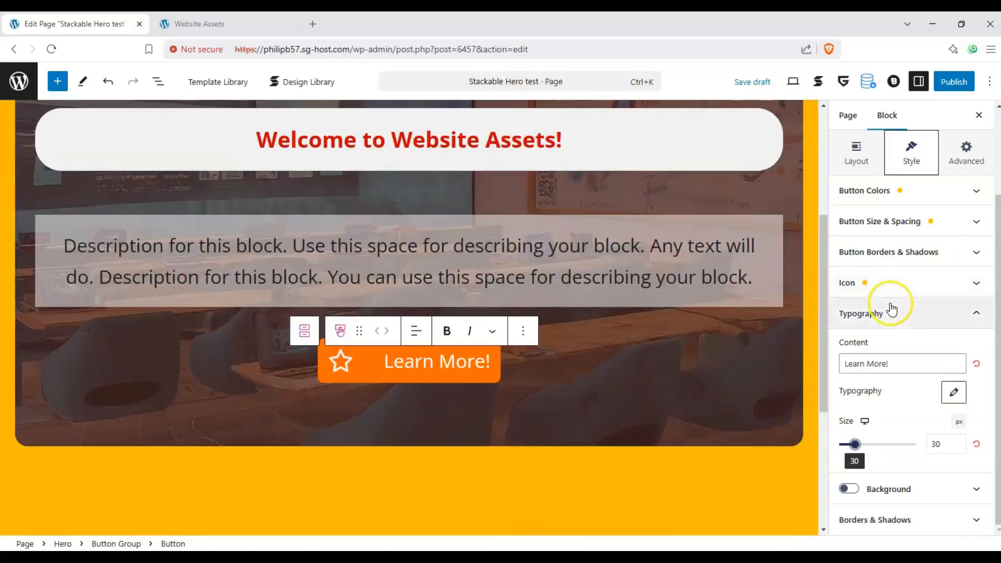
scroll(892, 309, up, 5)
click(965, 192)
click(868, 192)
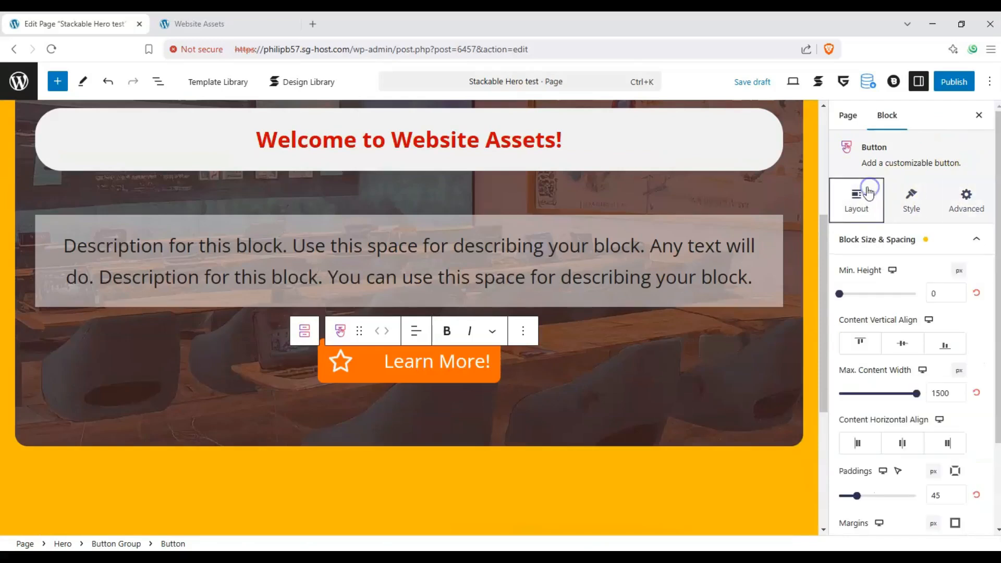
- Publish the Stackable Hero test page
click(952, 83)
scroll(714, 223, up, 2)
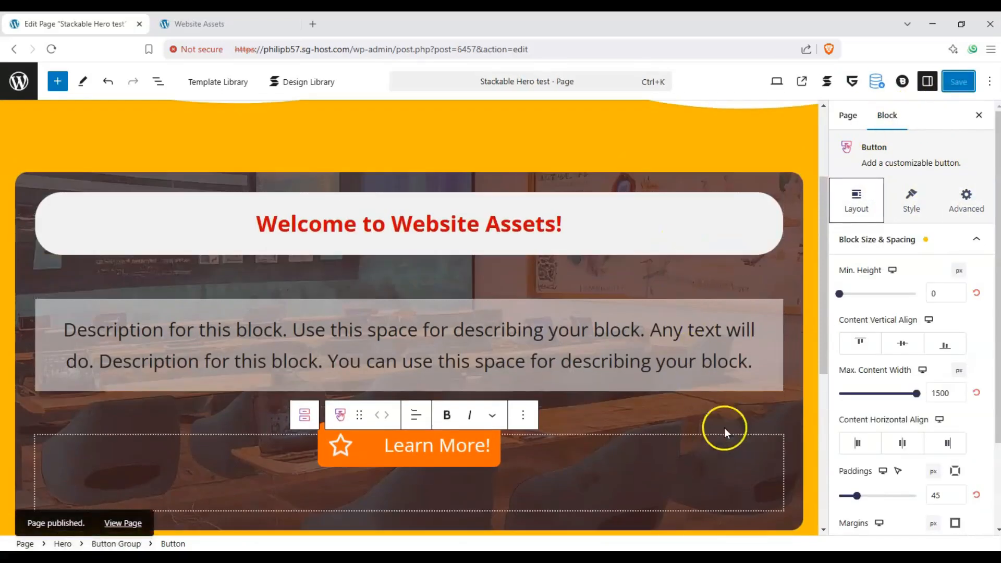
scroll(603, 329, up, 3)
scroll(603, 335, down, 4)
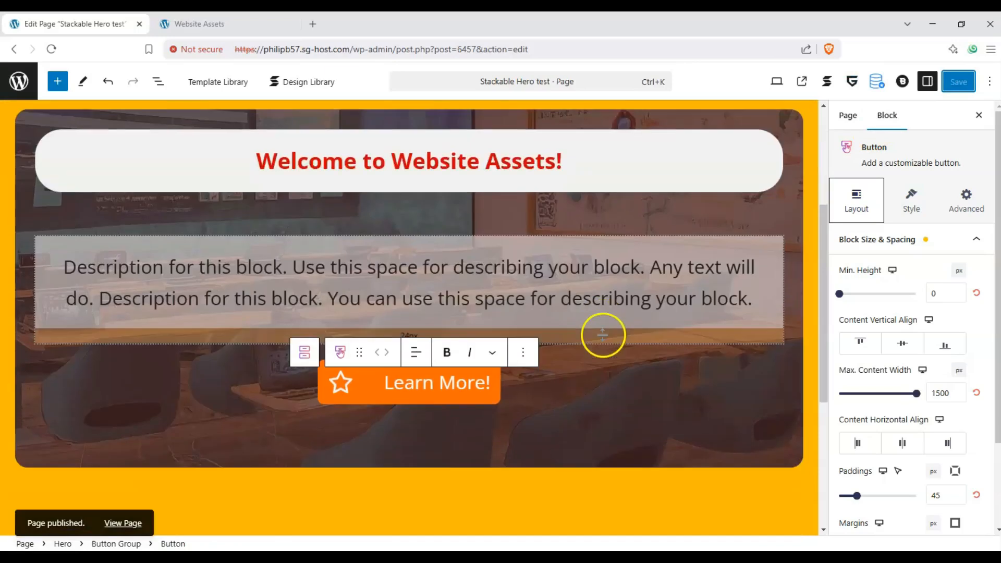
- Open the published page on the live site and examine the Hero block's heading, description and button
click(802, 83)
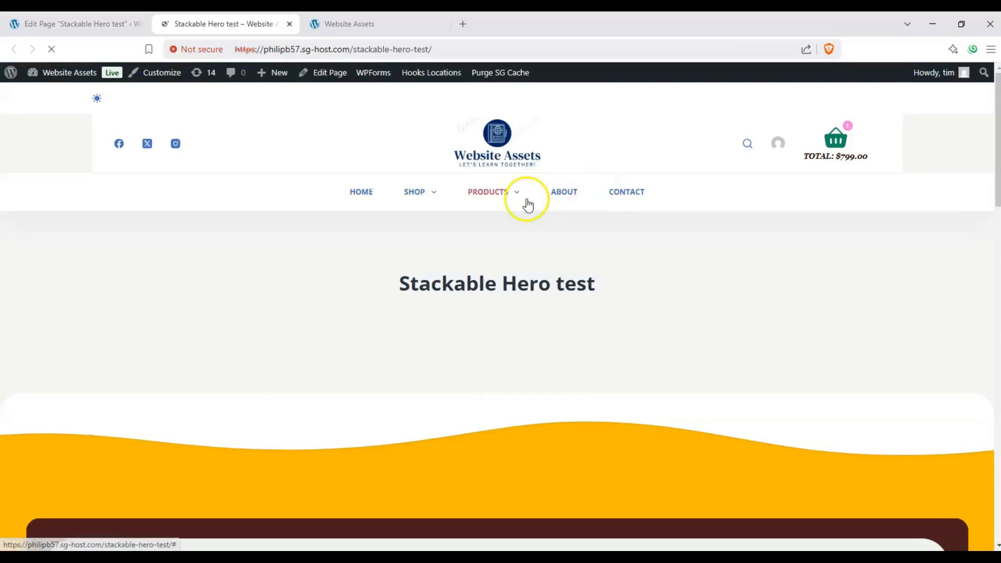
scroll(524, 202, down, 6)
scroll(522, 203, down, 3)
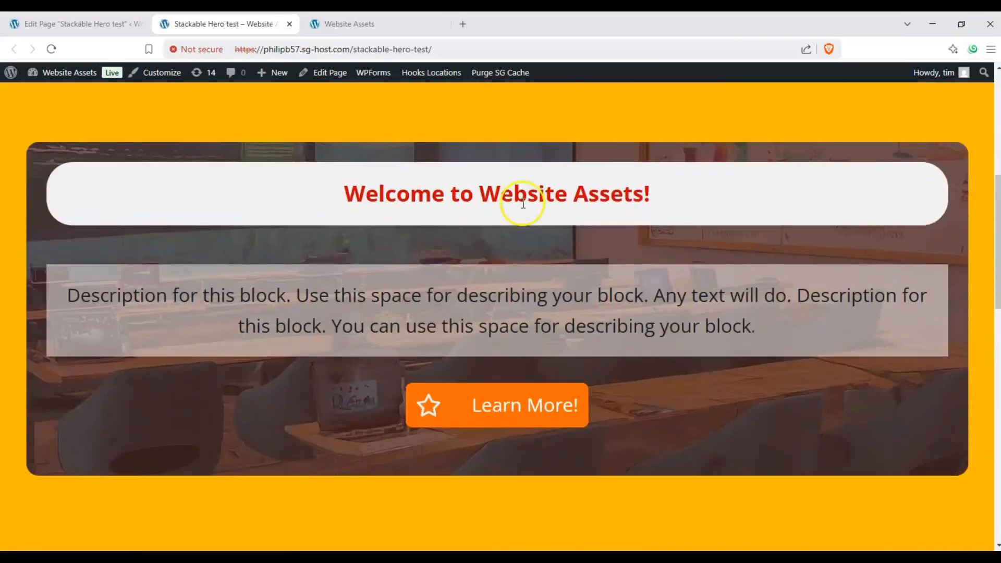
- Look over the live Stackable Hero test page from its header to the footer, checking the wavy separators around the Hero block
scroll(521, 204, up, 4)
scroll(523, 209, up, 4)
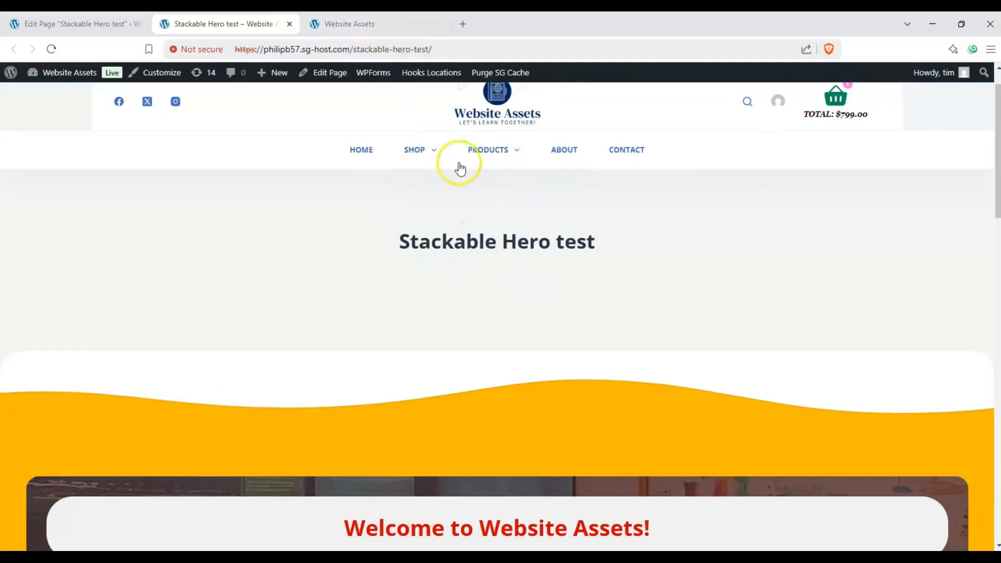
scroll(476, 201, down, 5)
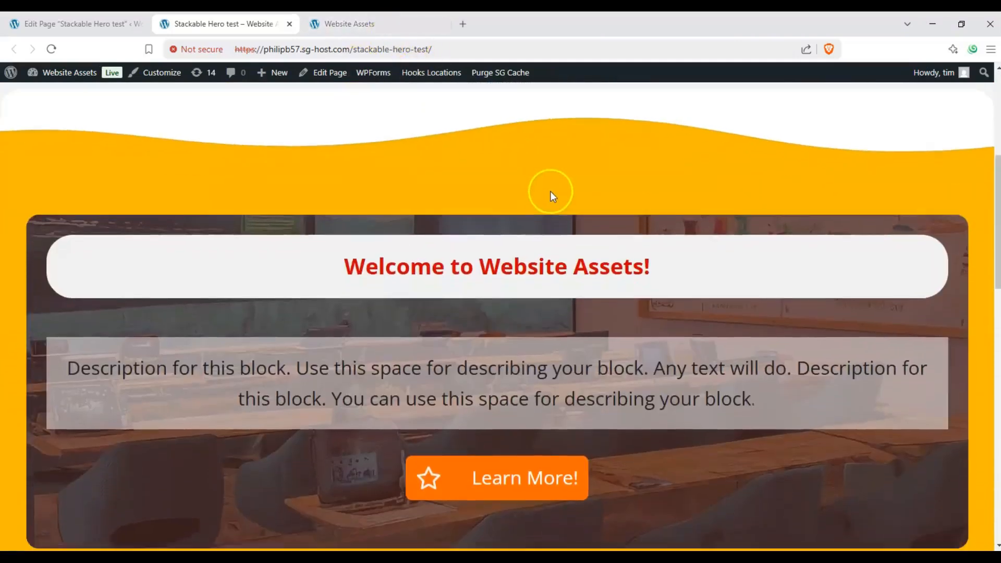
scroll(393, 137, down, 3)
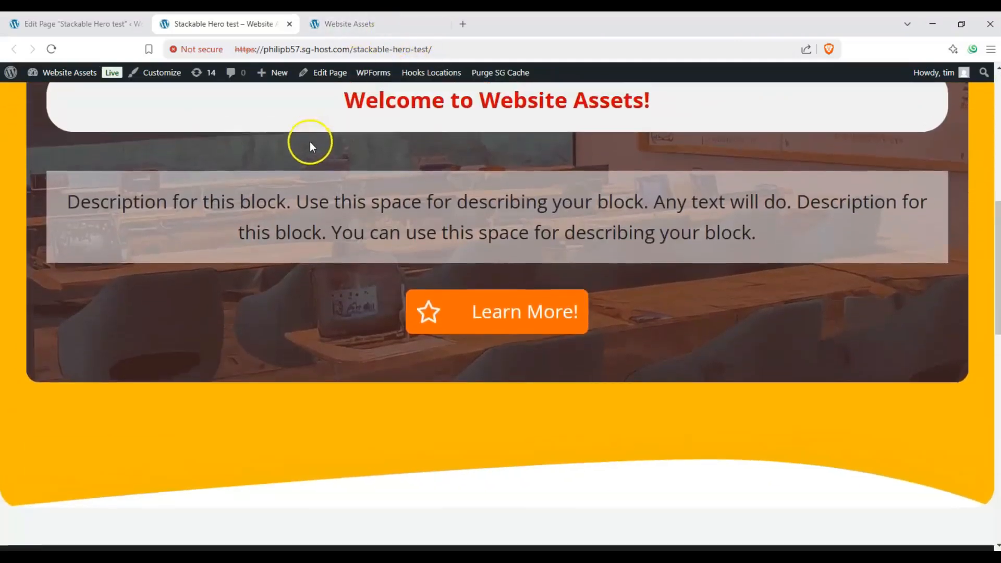
scroll(309, 142, up, 3)
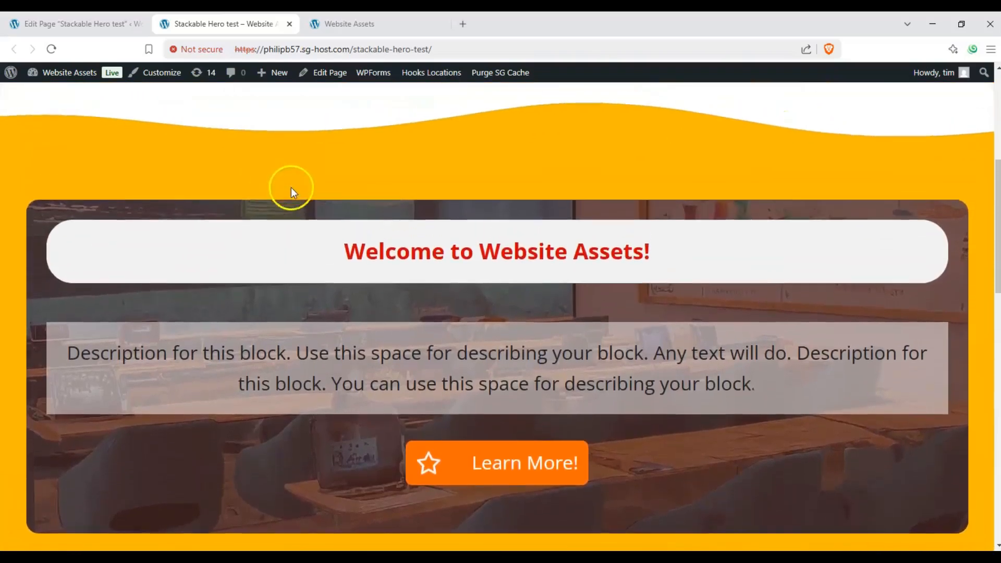
scroll(291, 186, down, 1)
scroll(202, 259, down, 2)
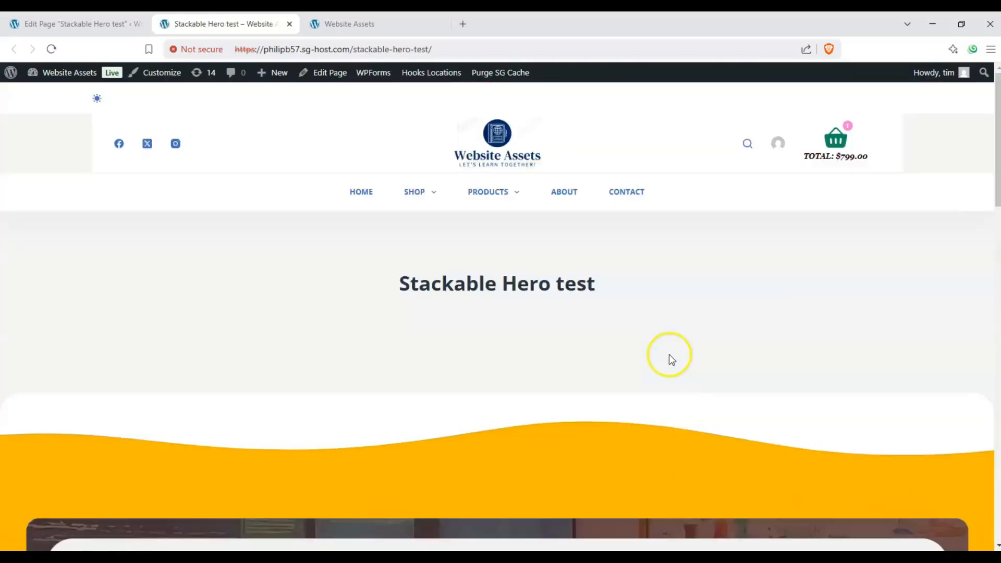
scroll(665, 354, down, 5)
scroll(646, 337, down, 6)
scroll(639, 337, up, 3)
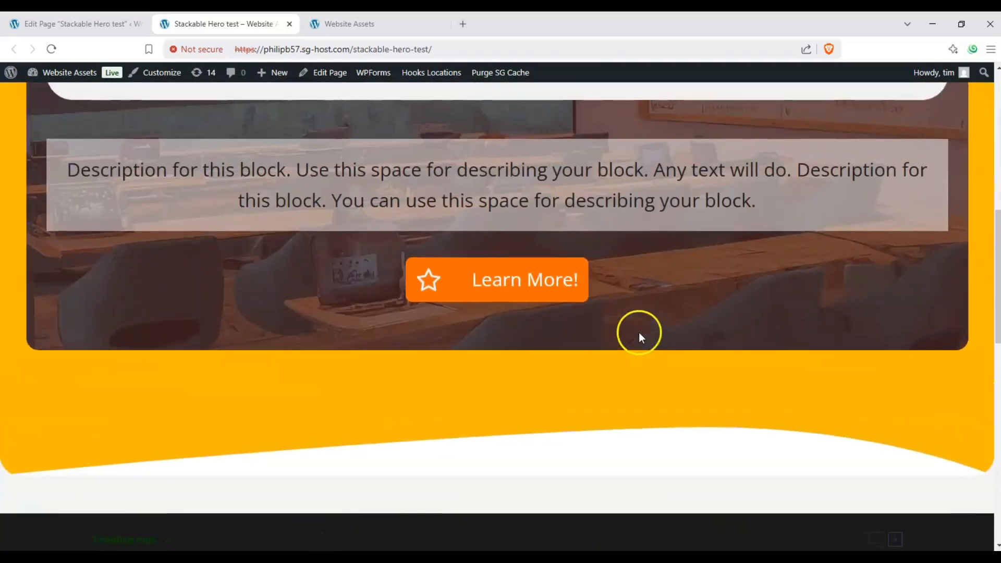
scroll(639, 333, up, 5)
scroll(640, 333, down, 4)
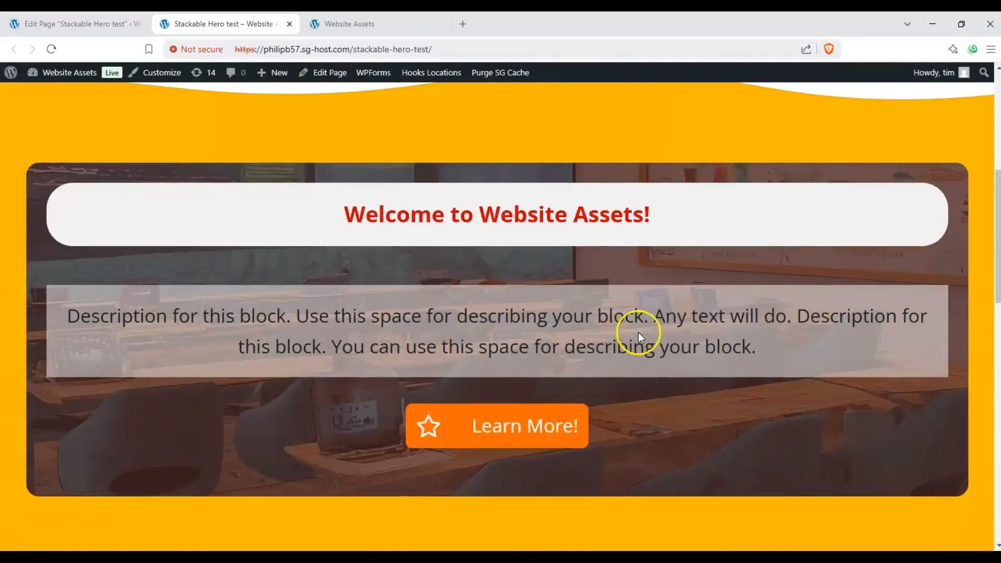
scroll(638, 333, up, 1)
scroll(638, 333, down, 3)
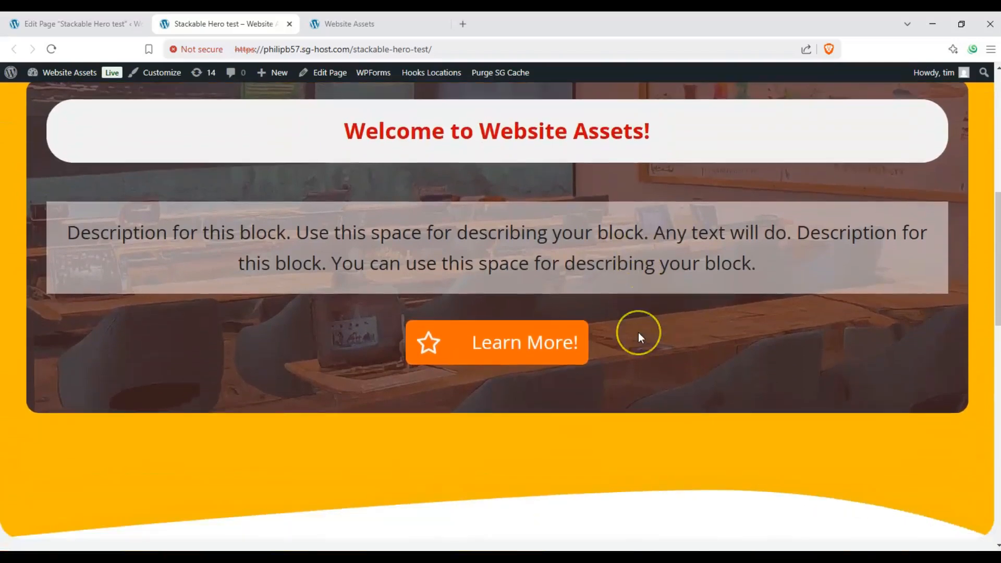
scroll(638, 332, up, 1)
scroll(638, 333, up, 1)
scroll(638, 332, down, 1)
scroll(638, 333, up, 1)
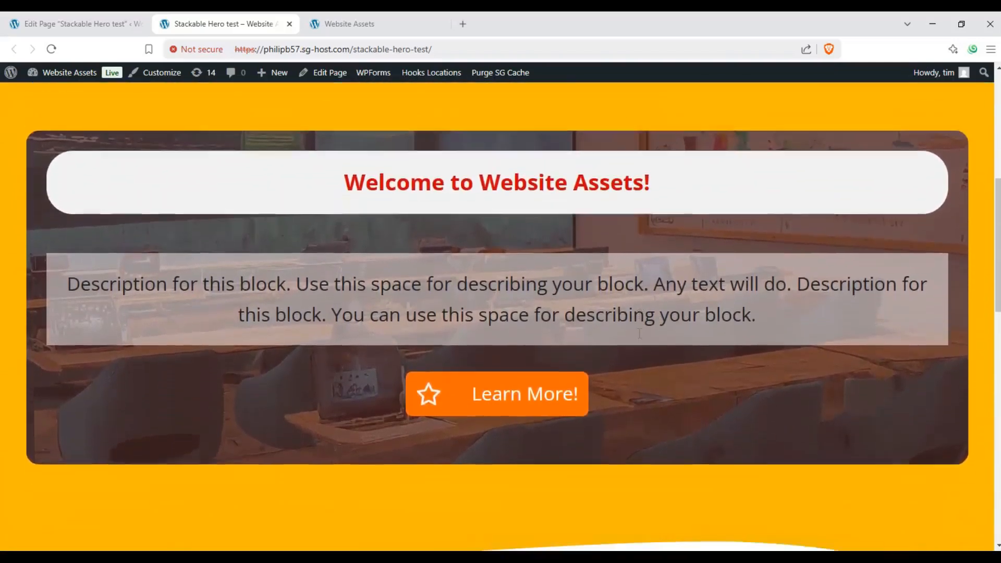
scroll(638, 332, down, 2)
scroll(637, 333, up, 3)
scroll(637, 334, down, 1)
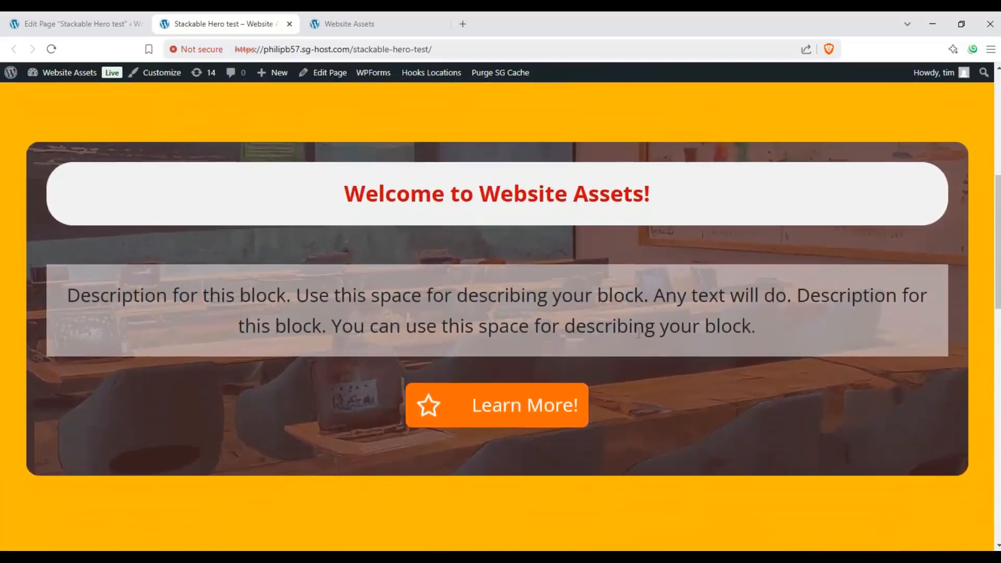
scroll(637, 334, up, 1)
scroll(637, 334, down, 1)
scroll(636, 333, up, 1)
scroll(636, 333, down, 2)
scroll(636, 334, up, 1)
scroll(636, 333, down, 1)
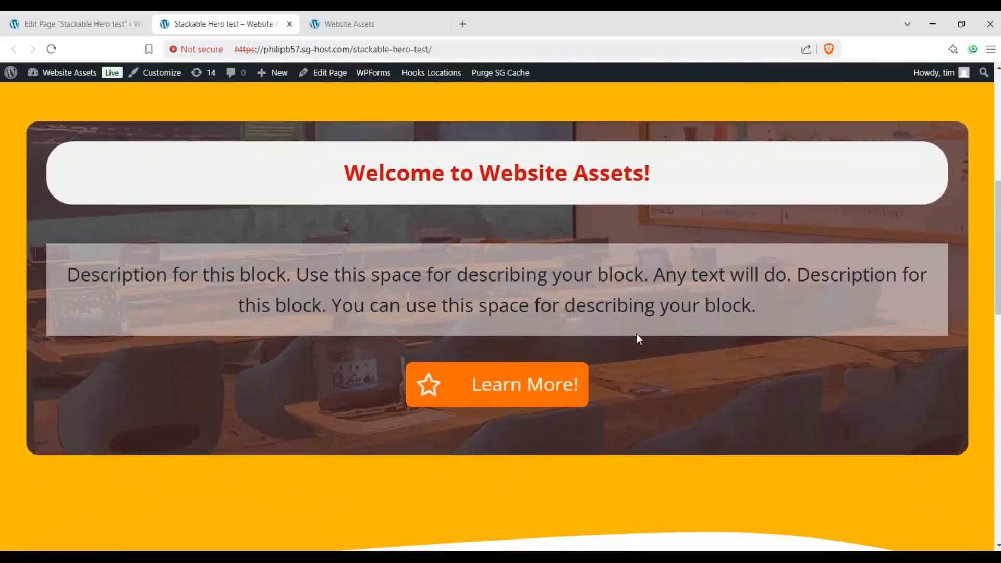
scroll(637, 334, up, 1)
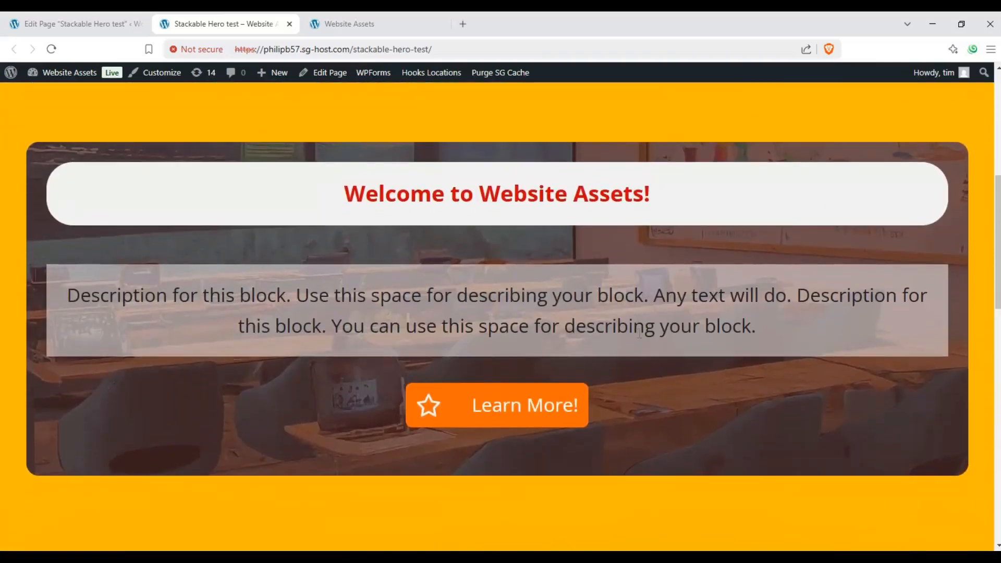